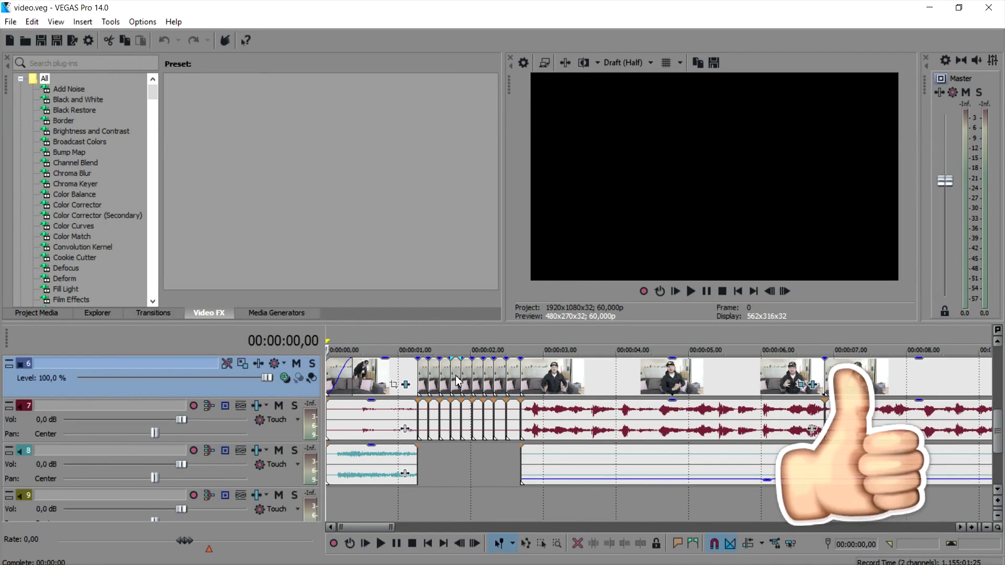
- Examine the opening shot and the rapid colored clips that follow it on the video track
scroll(455, 382, down, 2)
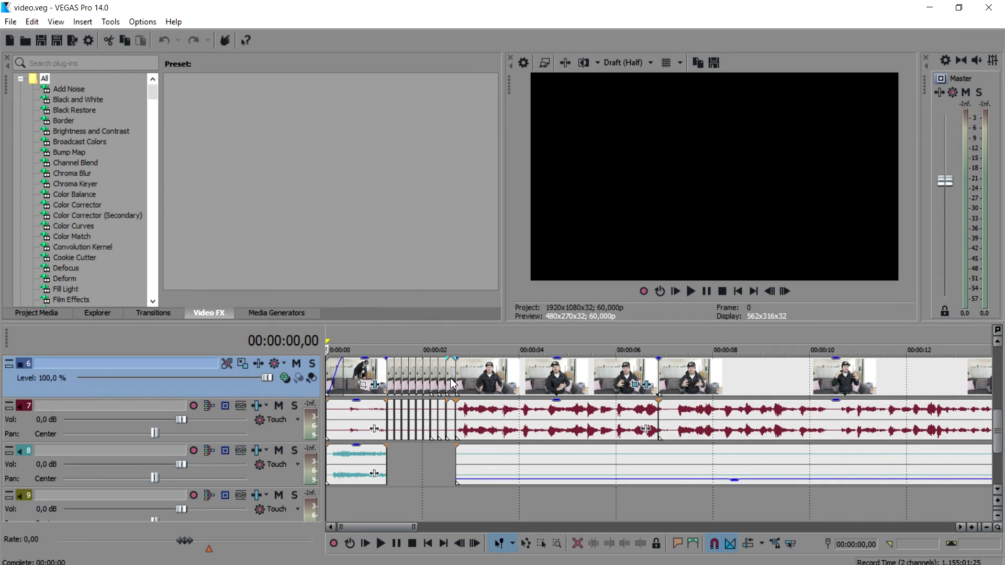
scroll(452, 385, down, 8)
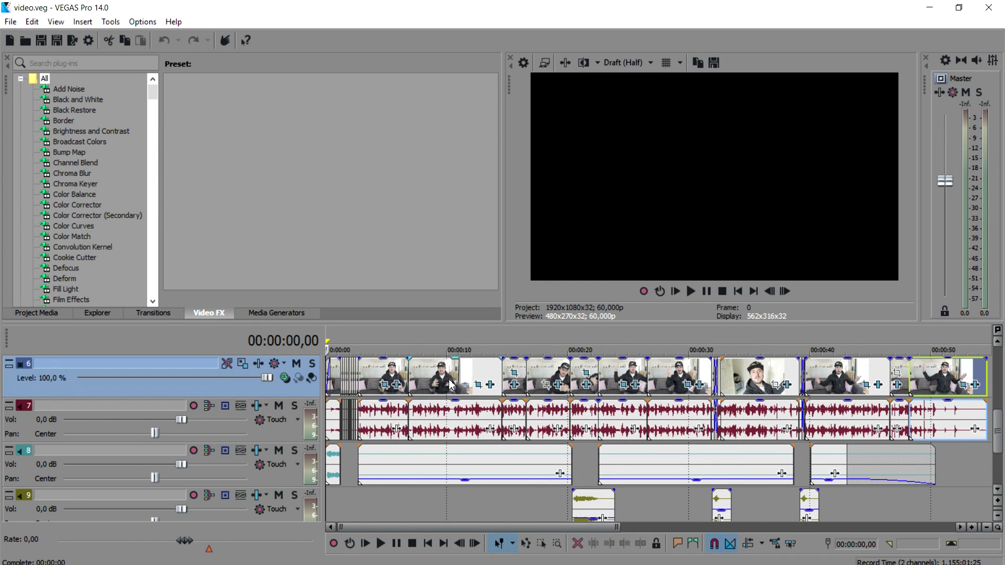
scroll(452, 384, up, 10)
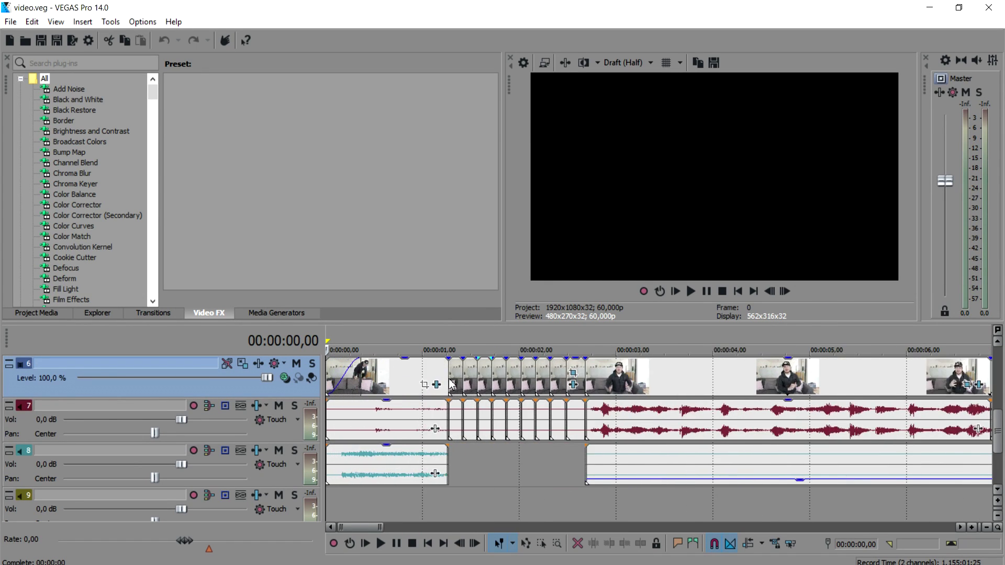
scroll(451, 384, up, 2)
click(465, 338)
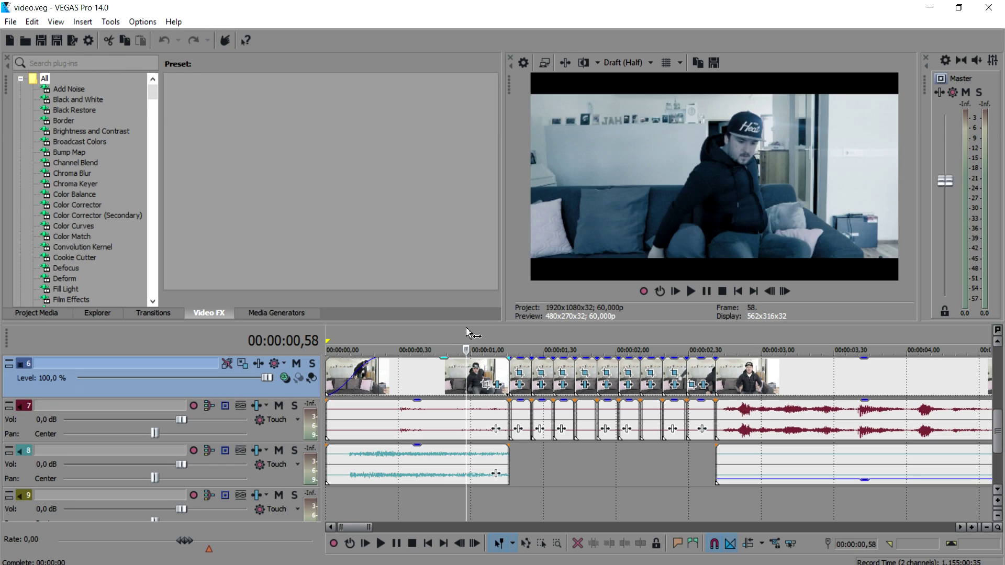
click(518, 336)
click(554, 338)
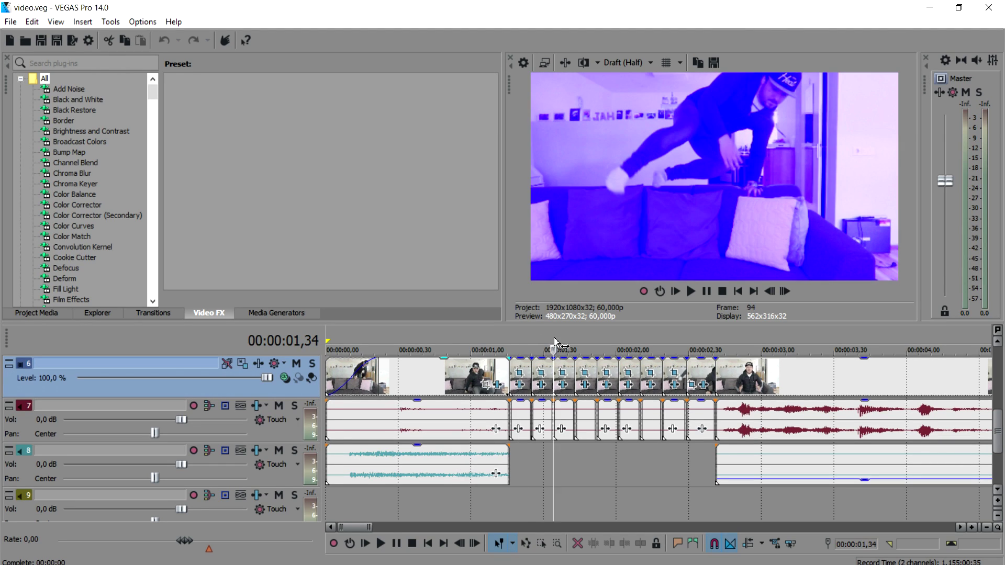
- Examine the talking clips along the timeline, including the transition near 32 seconds and the kitchen shot after it
scroll(550, 340, down, 7)
click(546, 343)
scroll(553, 343, down, 4)
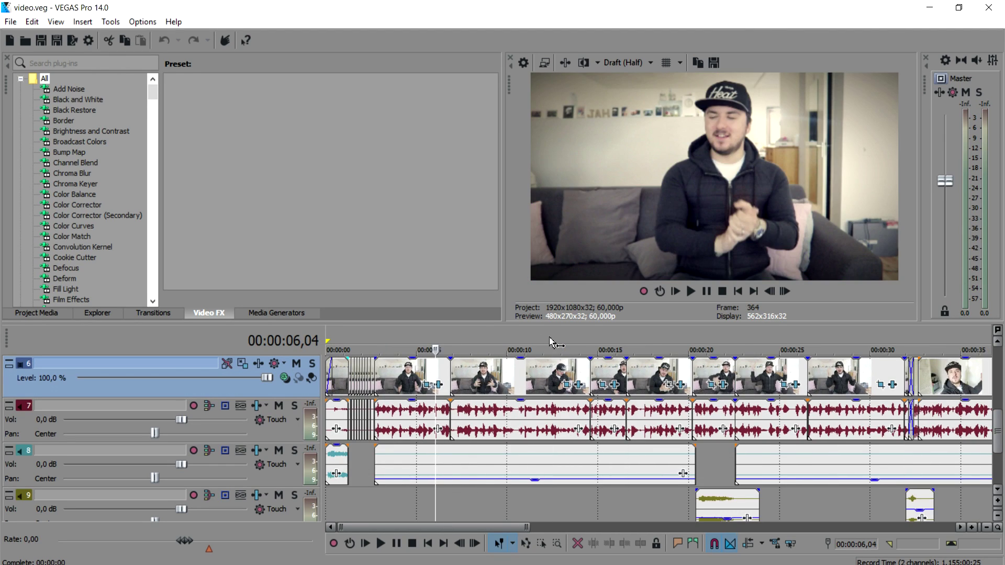
click(632, 343)
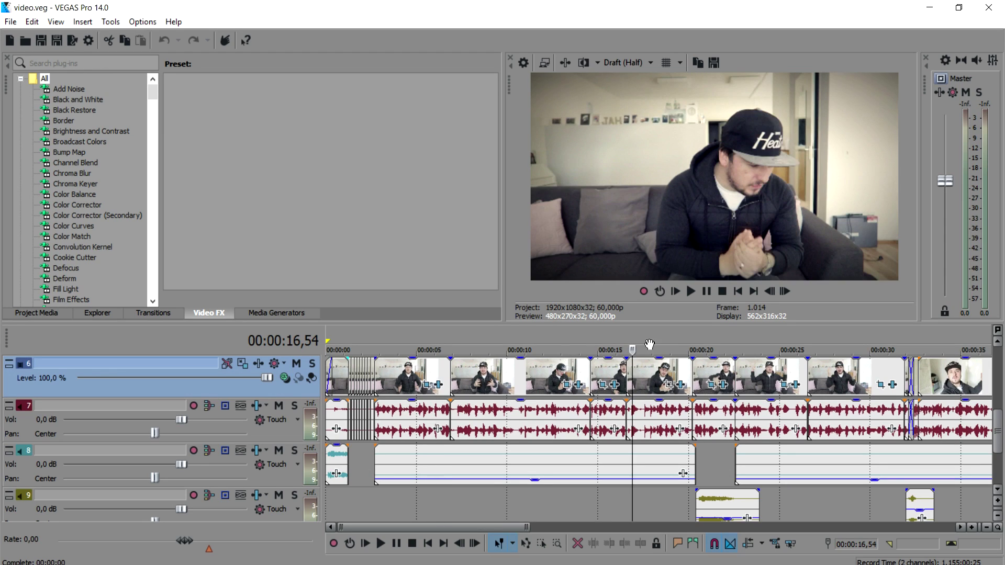
click(901, 339)
scroll(848, 337, up, 8)
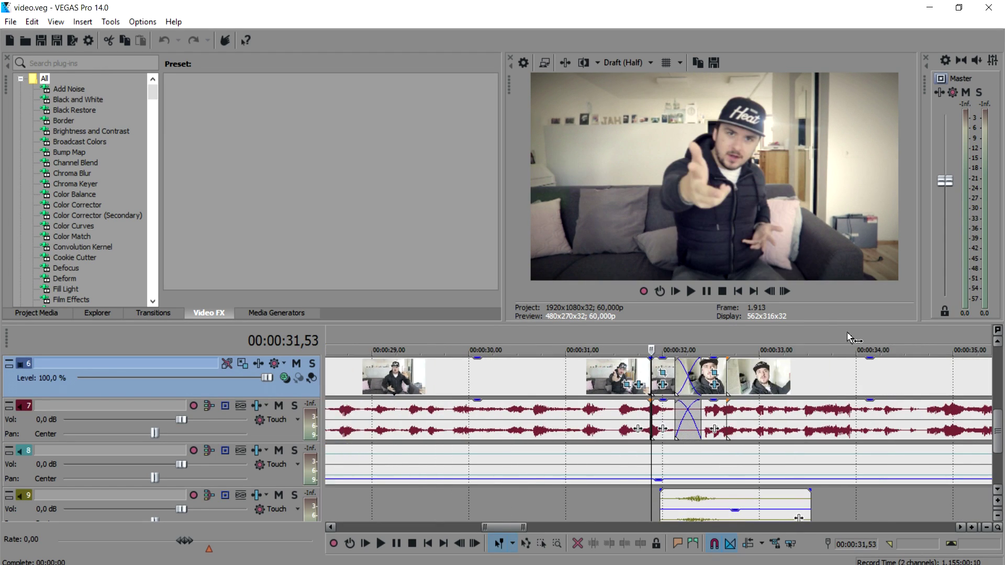
click(651, 341)
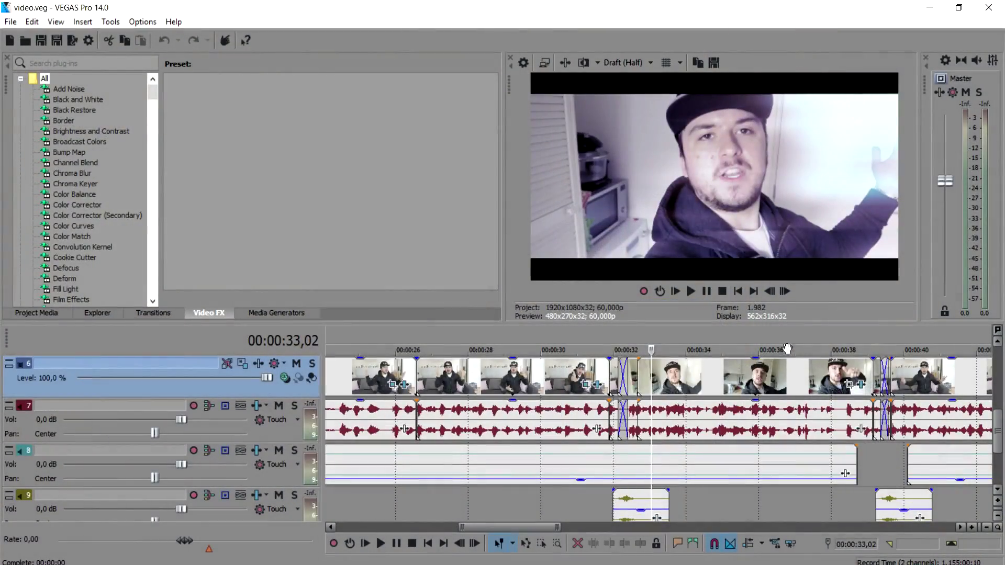
scroll(785, 344, down, 3)
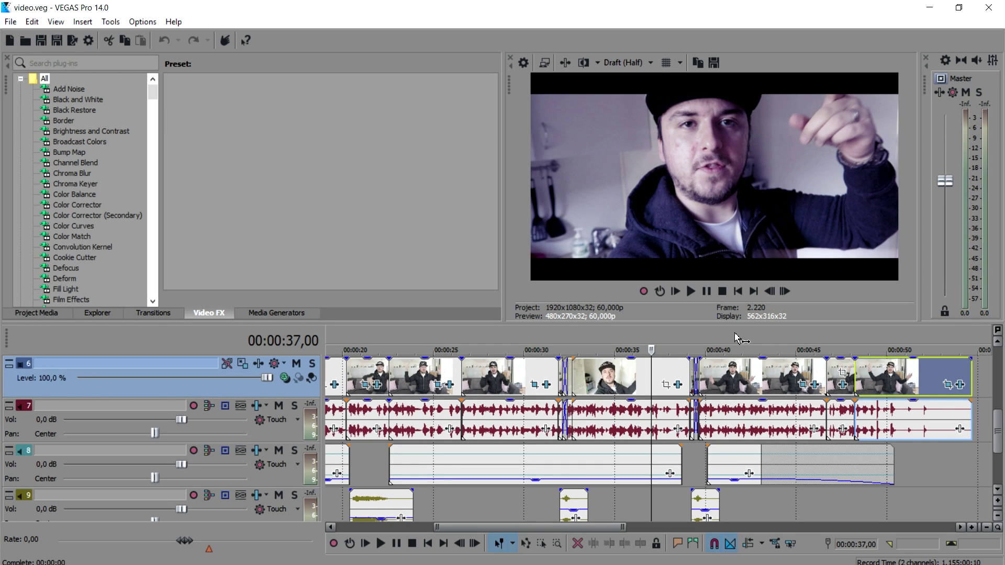
- Return to the start of the project and play back the opening clip
click(738, 291)
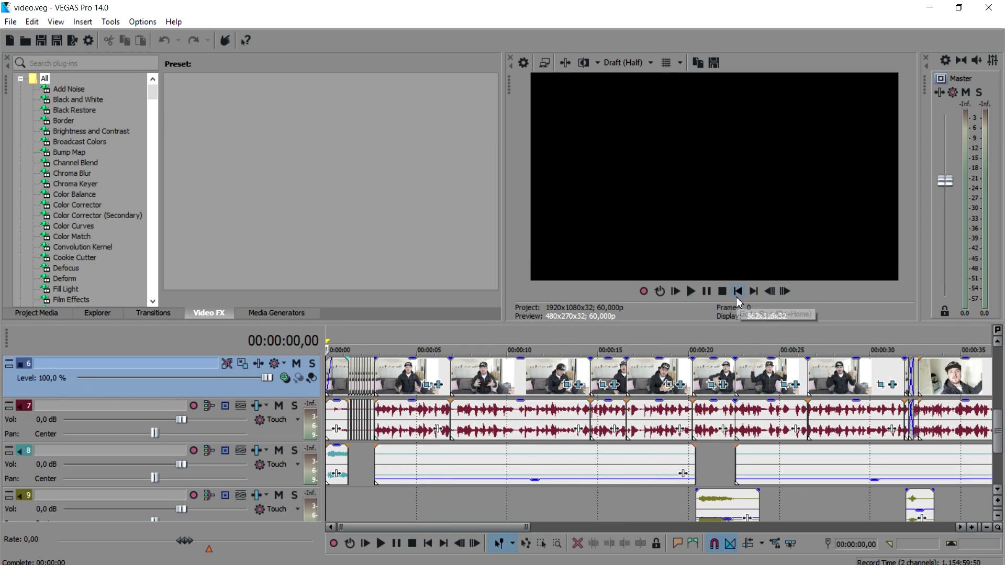
scroll(468, 371, up, 8)
scroll(468, 371, down, 3)
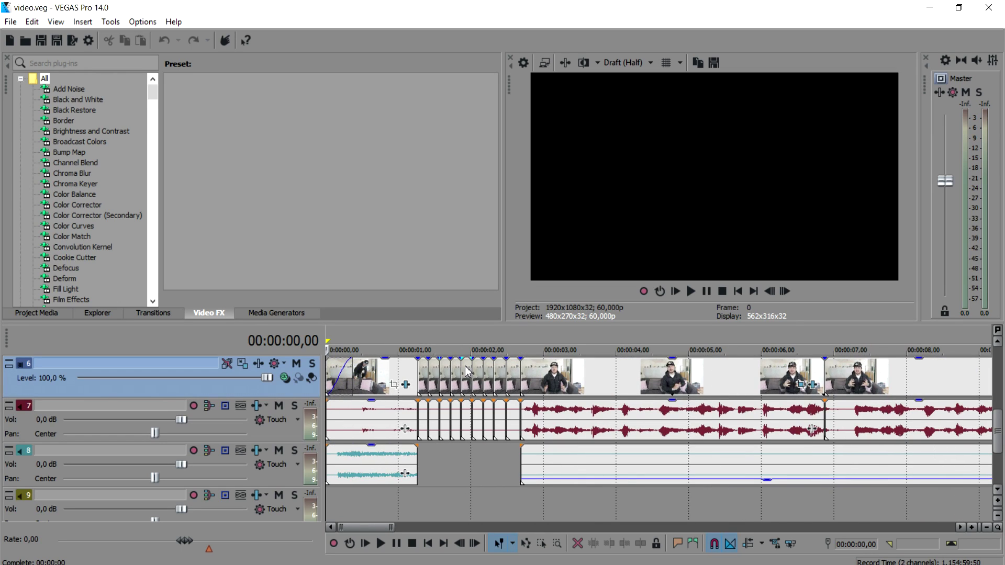
scroll(444, 378, up, 3)
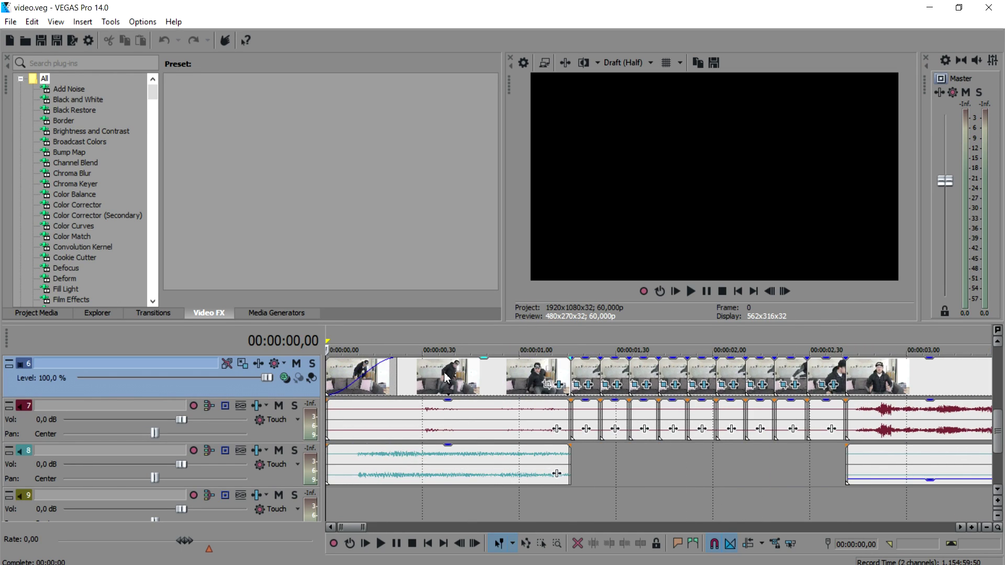
click(444, 378)
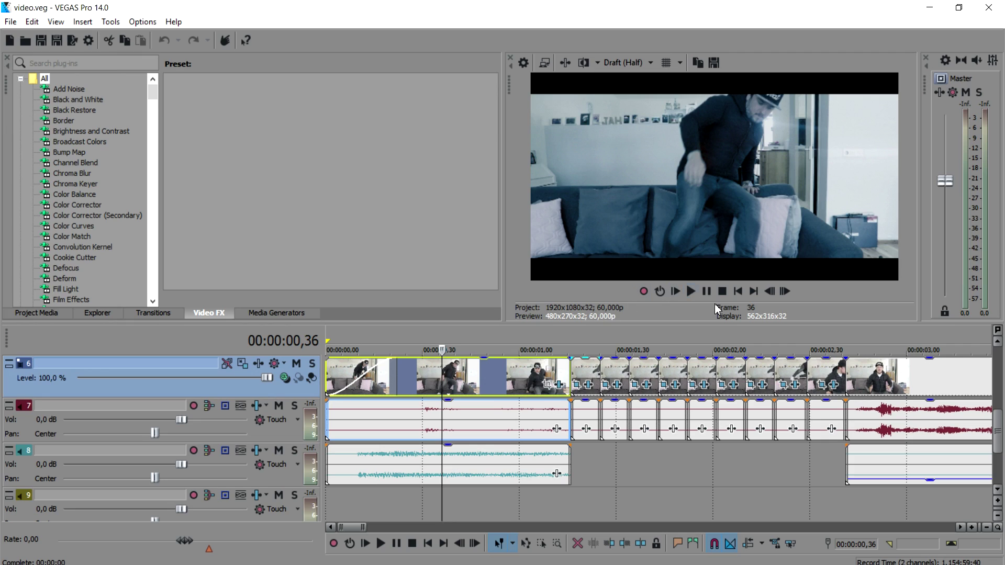
click(738, 292)
key(space)
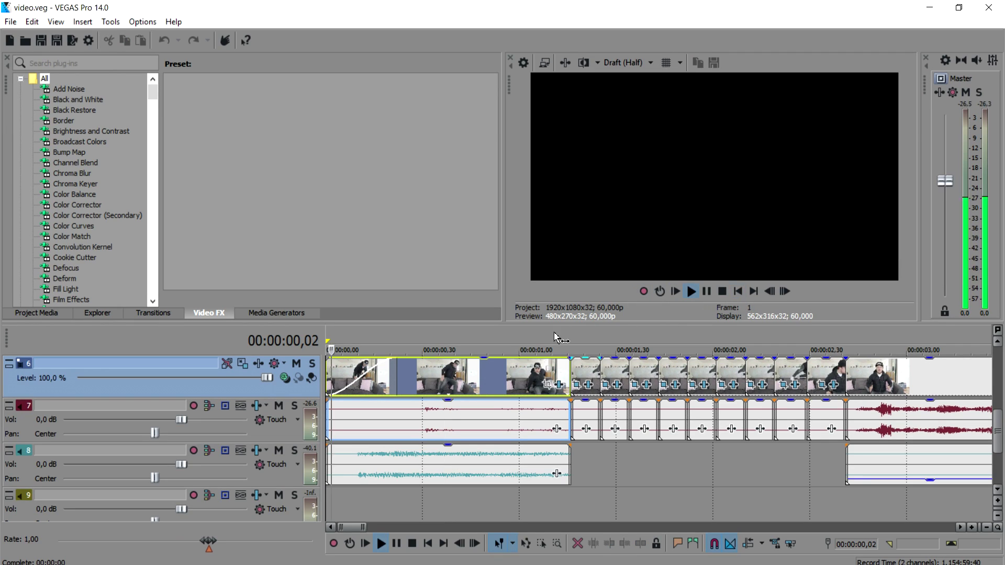
key(space)
- View the opening clip at 00:00:00,51 and check its pan/crop window and effect chain
click(488, 344)
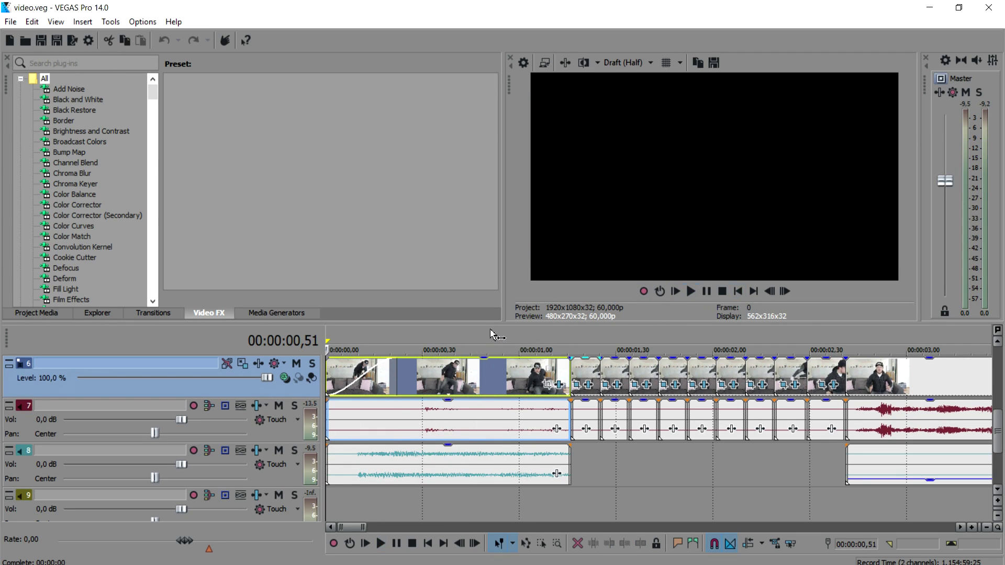
click(546, 386)
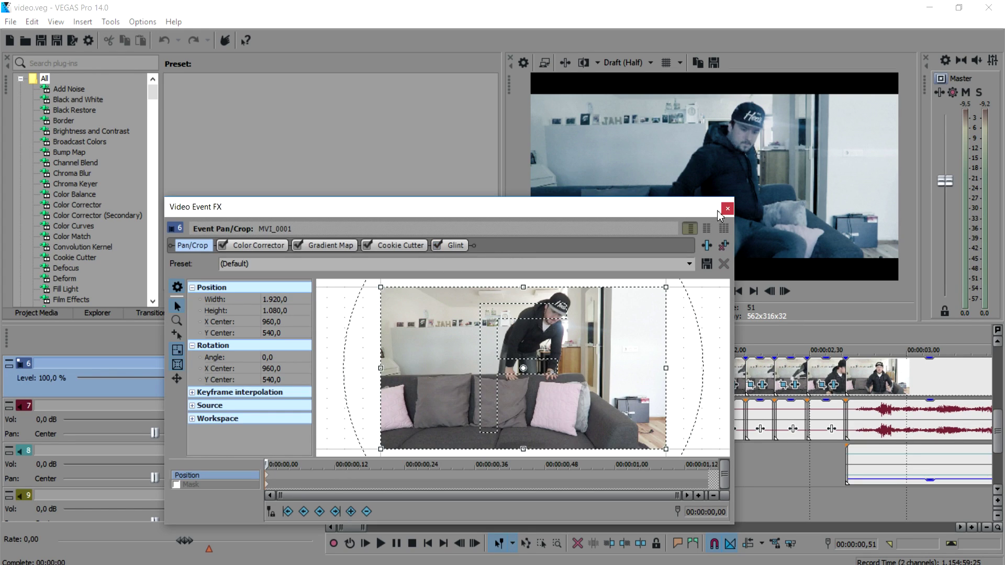
click(726, 210)
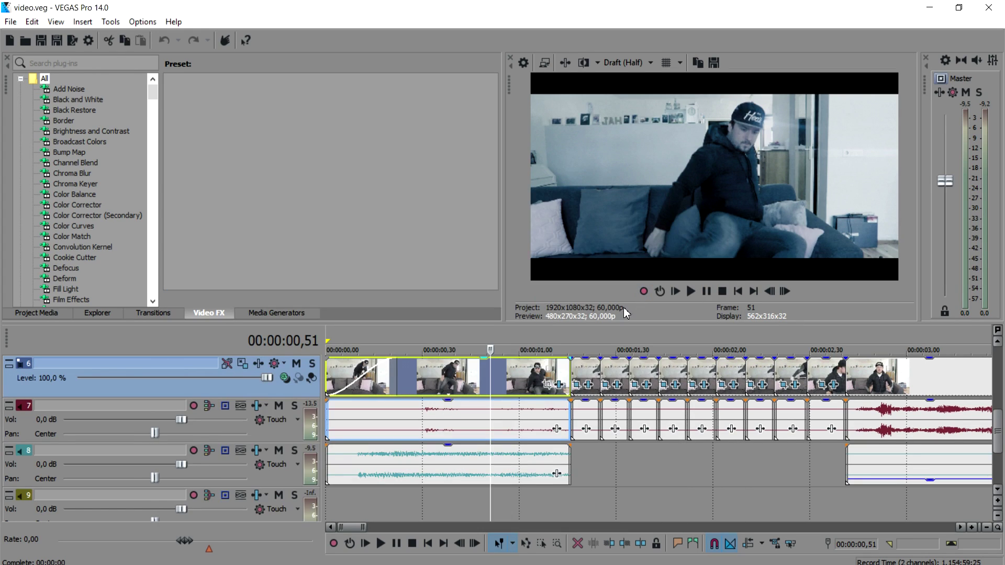
- View frames from the rapid colored clips in the full-screen preview, including the one at 00:00:02,23
click(577, 336)
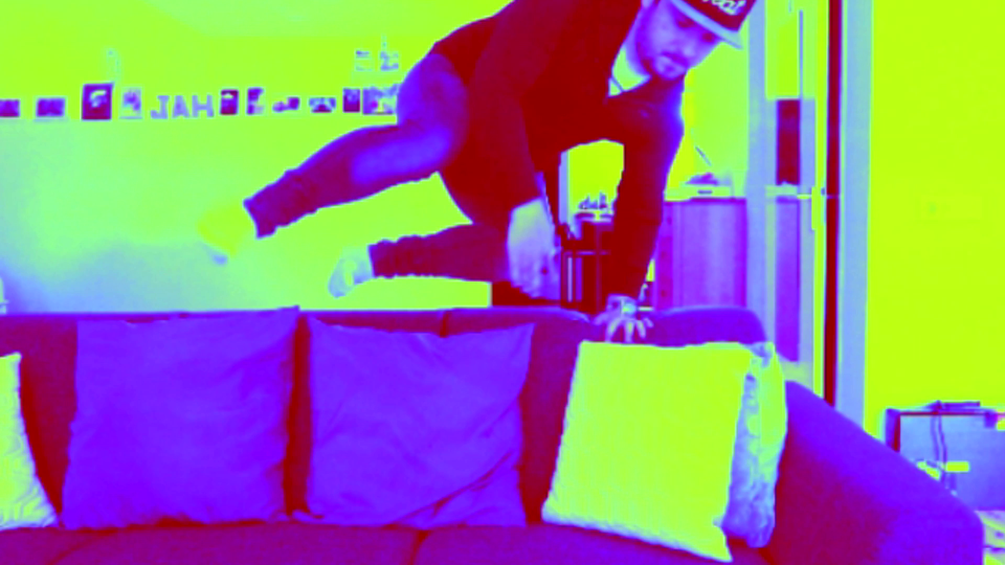
key(Escape)
click(787, 335)
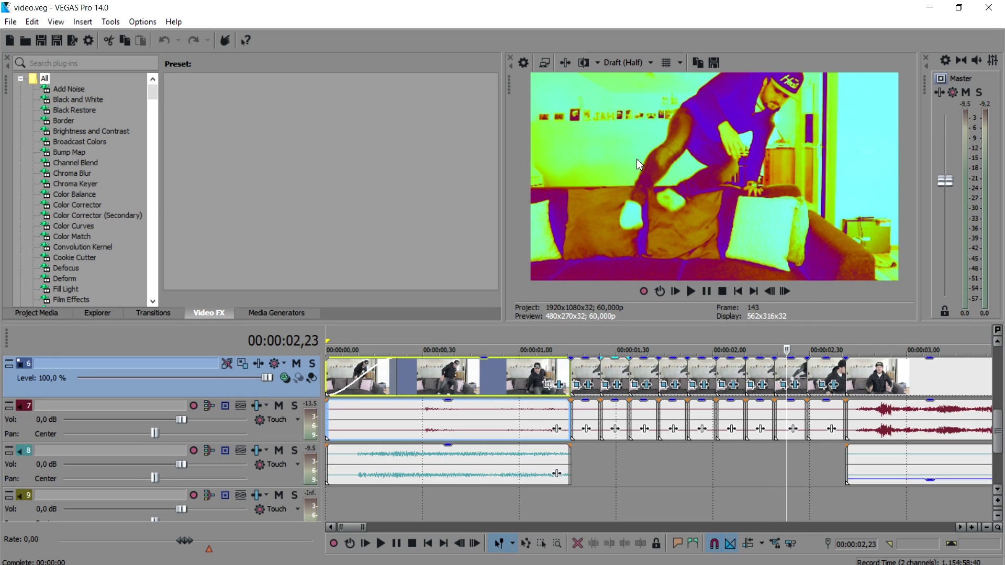
key(alt+shift+4)
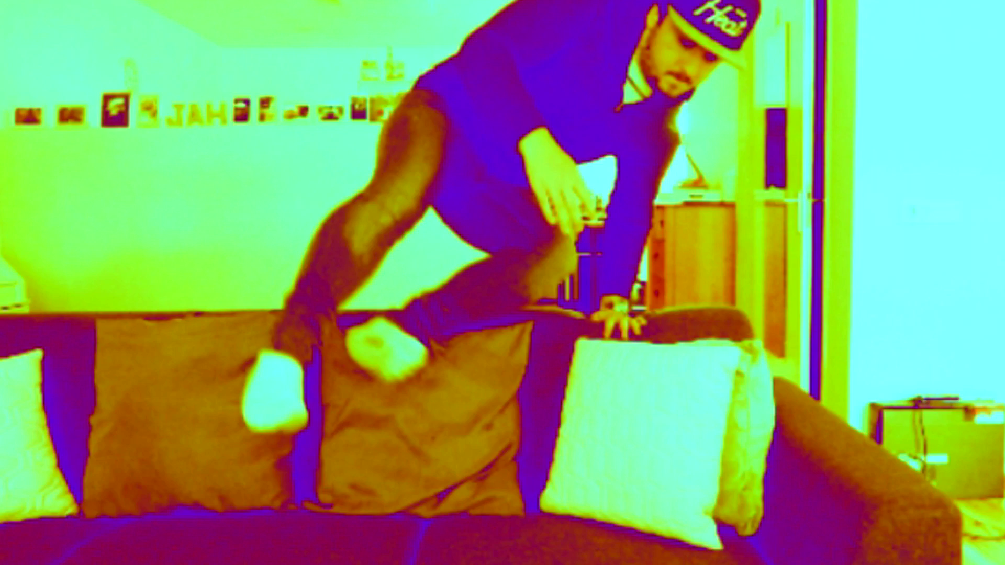
key(Escape)
- Play the cut from the opening clip at 00:00:01,16 into the colored clips in the full-screen preview
click(584, 340)
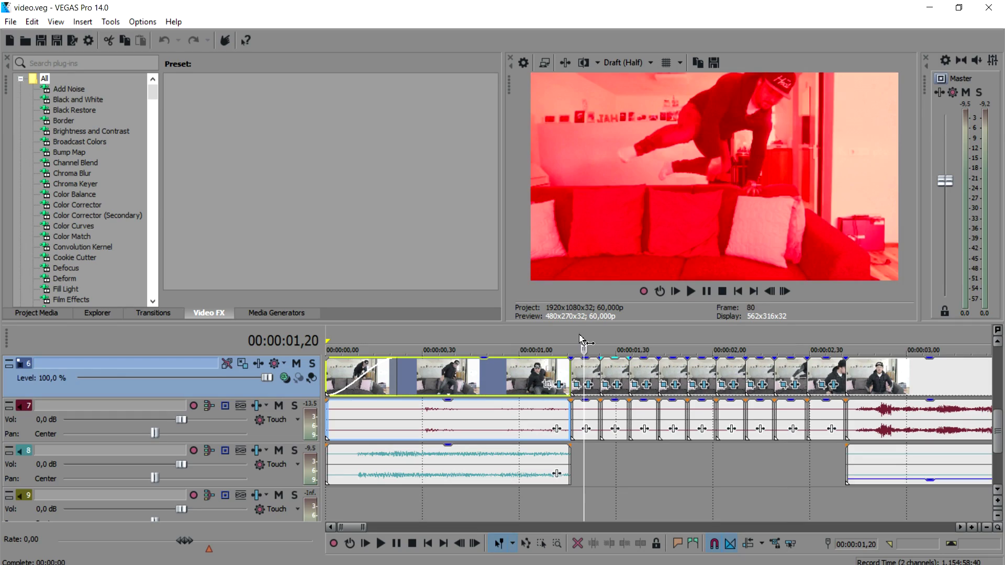
click(570, 343)
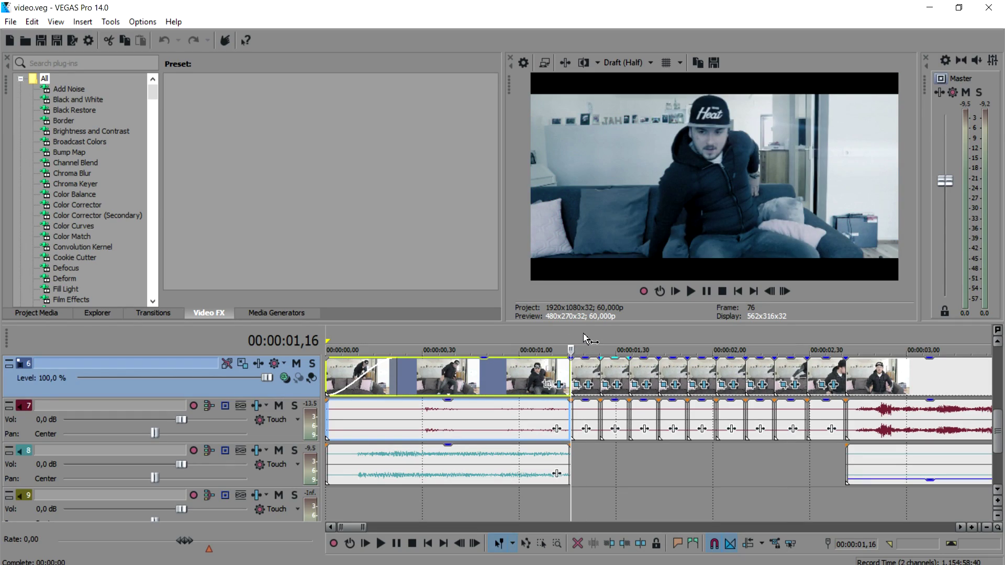
key(space)
key(alt+shift+4)
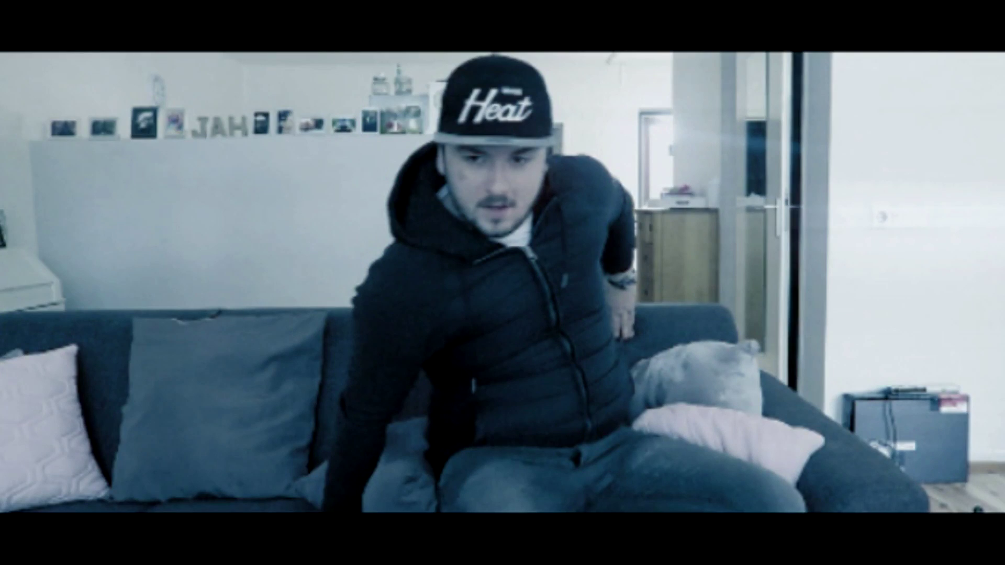
key(Escape)
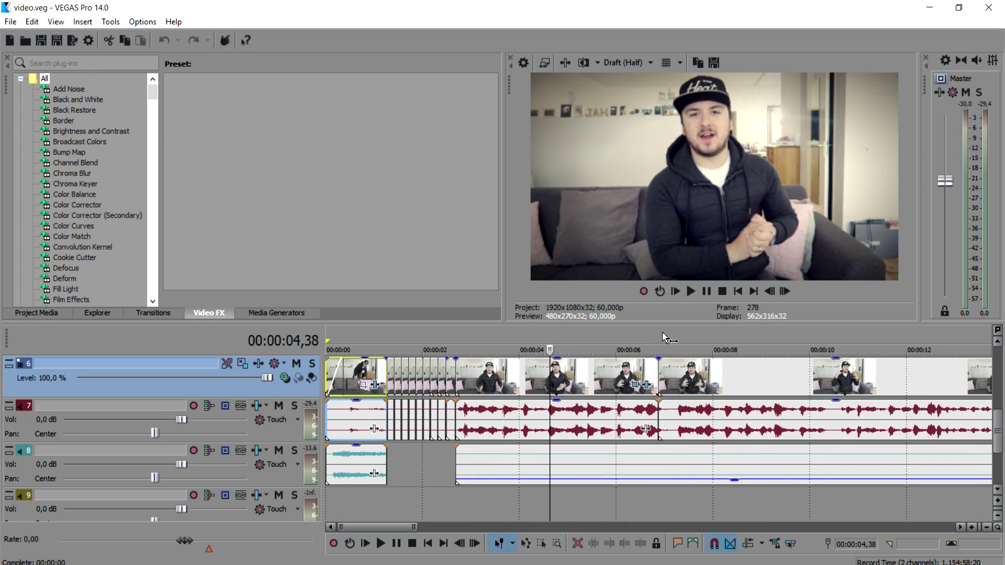
- Open the effects of the talking clip at about 6 seconds and toggle its Color Corrector and Light Rays to compare the look
click(630, 335)
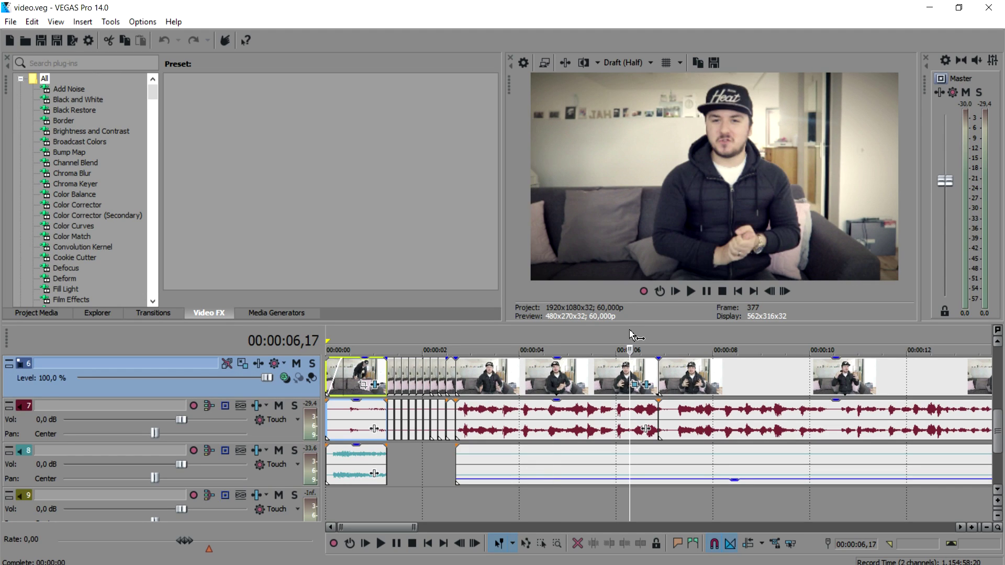
scroll(643, 344, up, 2)
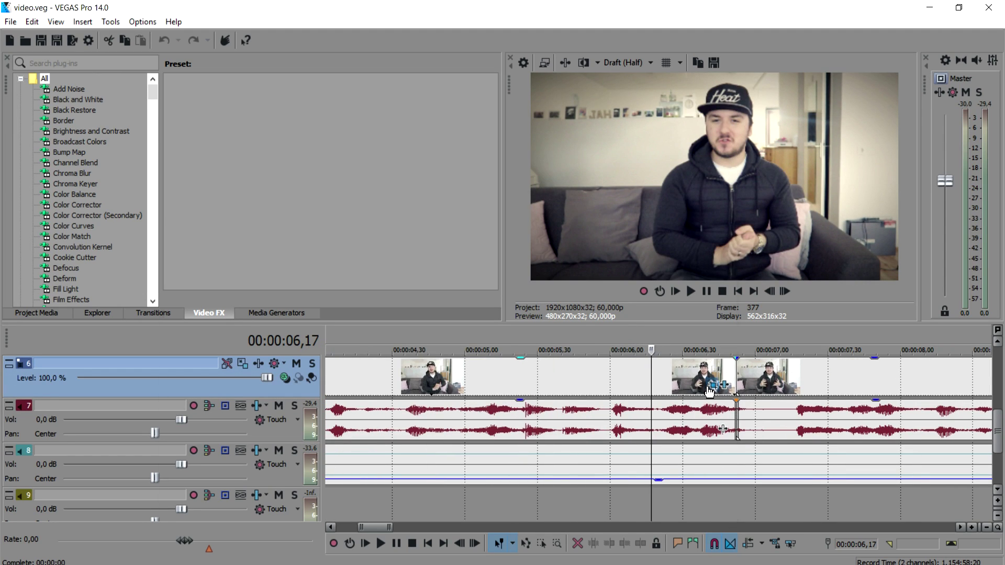
click(684, 385)
drag(403, 209, 521, 238)
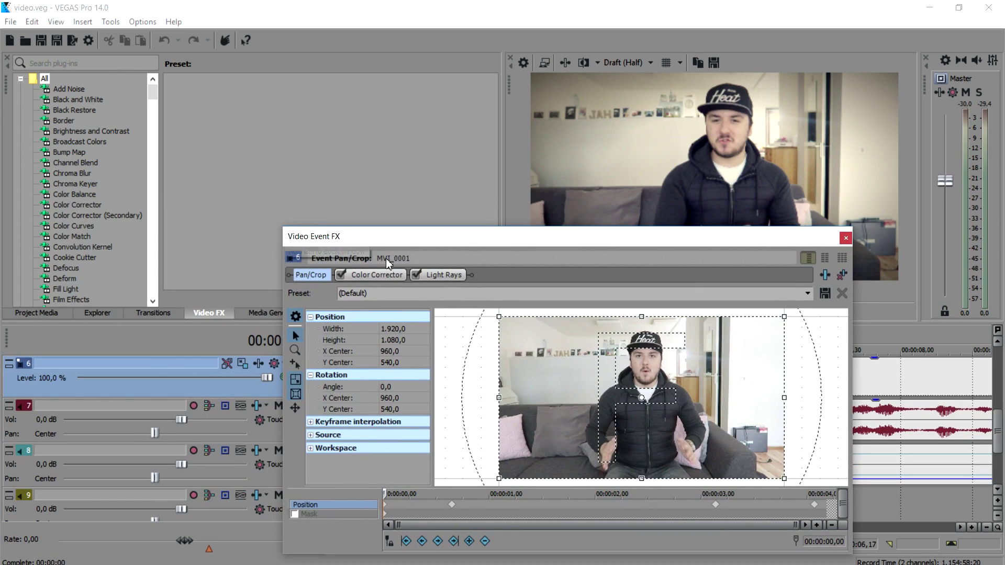
click(341, 276)
click(342, 276)
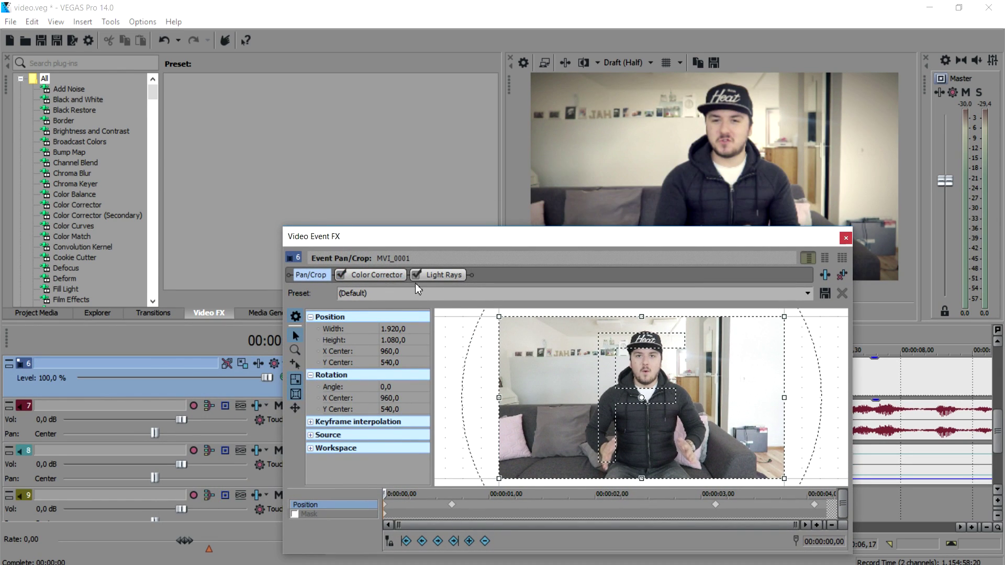
click(415, 277)
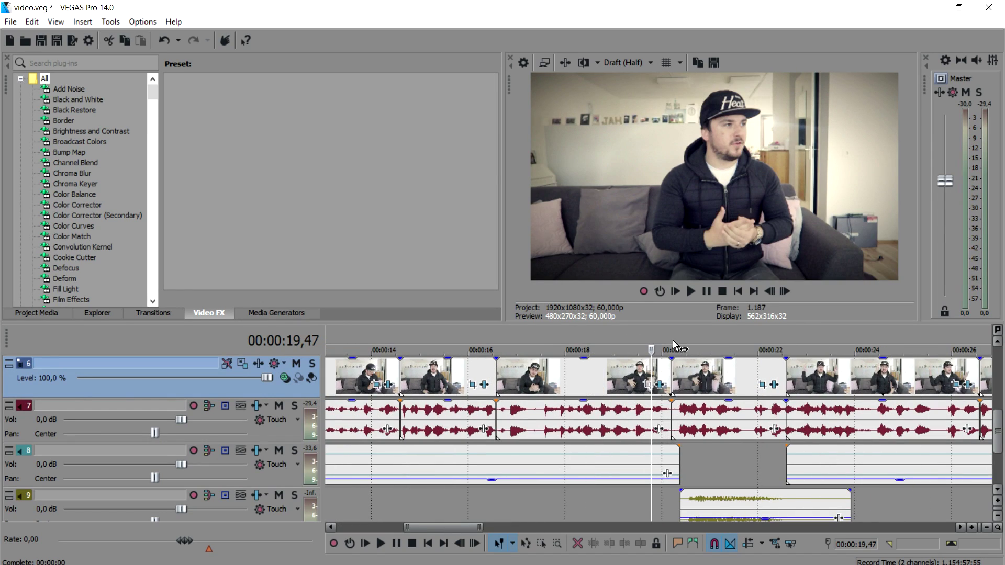
- Lower the opacity of the RiceGum Tutorial image event above the explosion clip all the way down
click(691, 344)
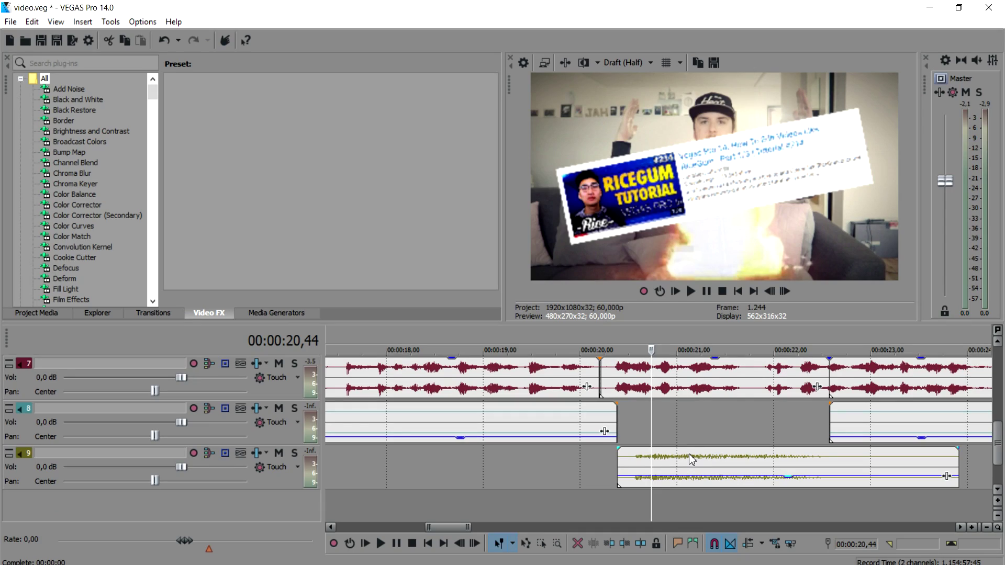
scroll(689, 454, up, 4)
click(696, 454)
click(688, 384)
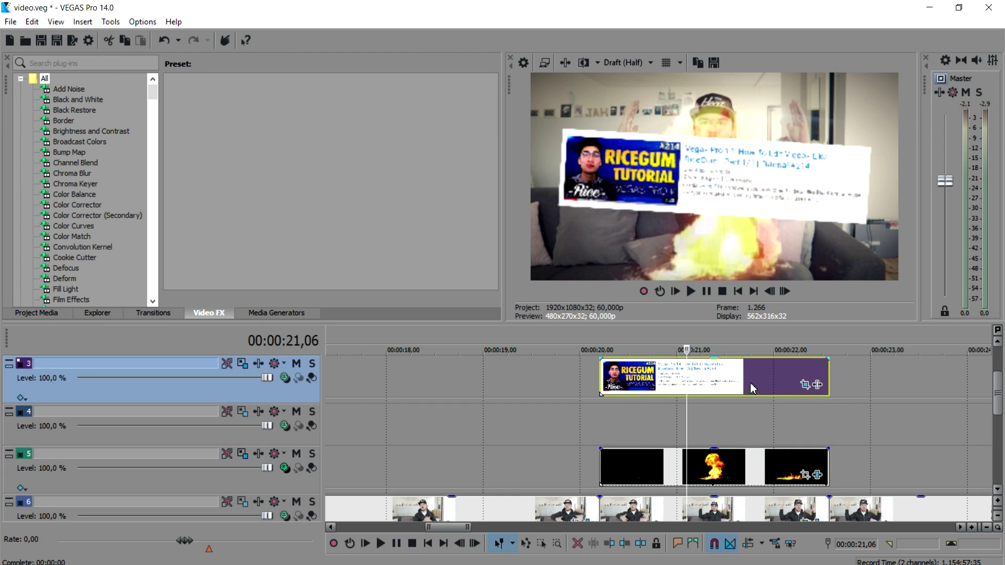
drag(710, 363, 709, 430)
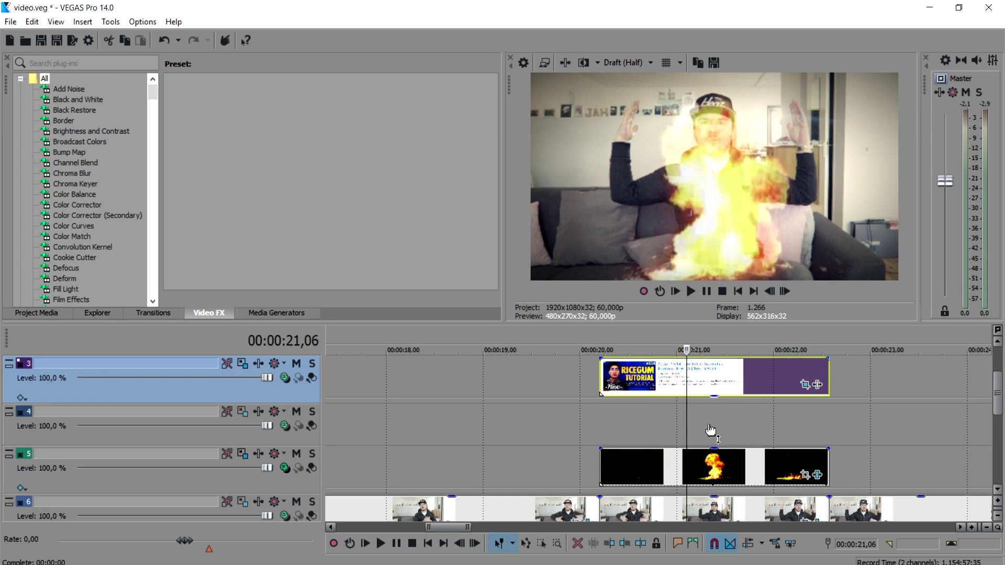
- Set the video preview quality to Draft (Full)
click(626, 62)
mouse_move(629, 80)
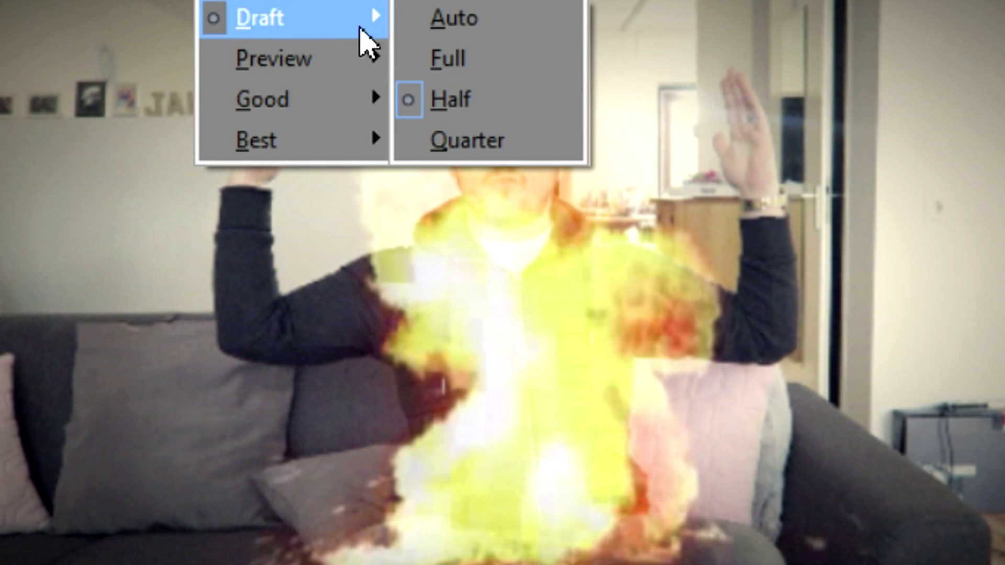
click(418, 58)
scroll(679, 368, down, 1)
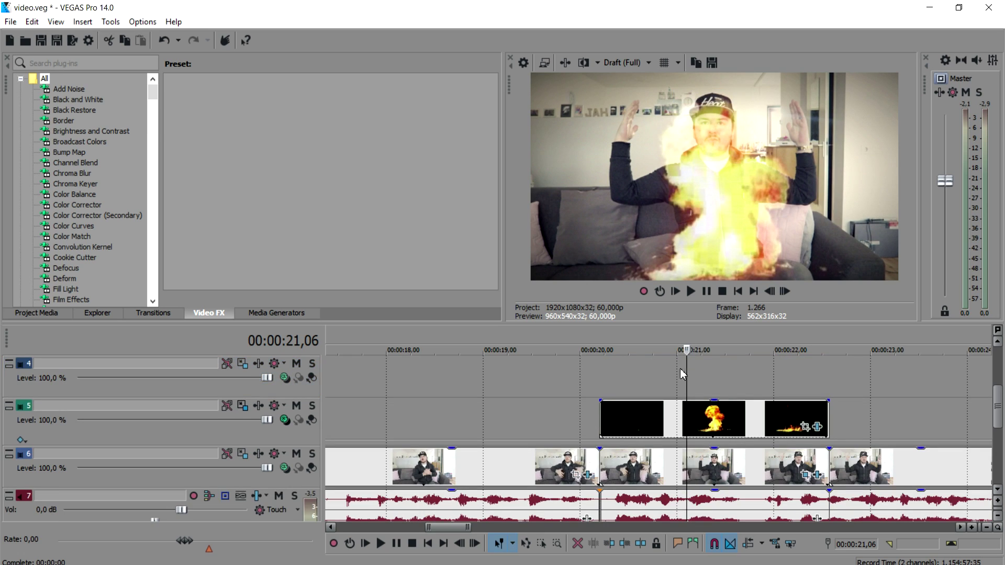
- Play the explosion overlay clip from its start at 00:00:20,12 in the full-screen preview
click(664, 433)
click(604, 415)
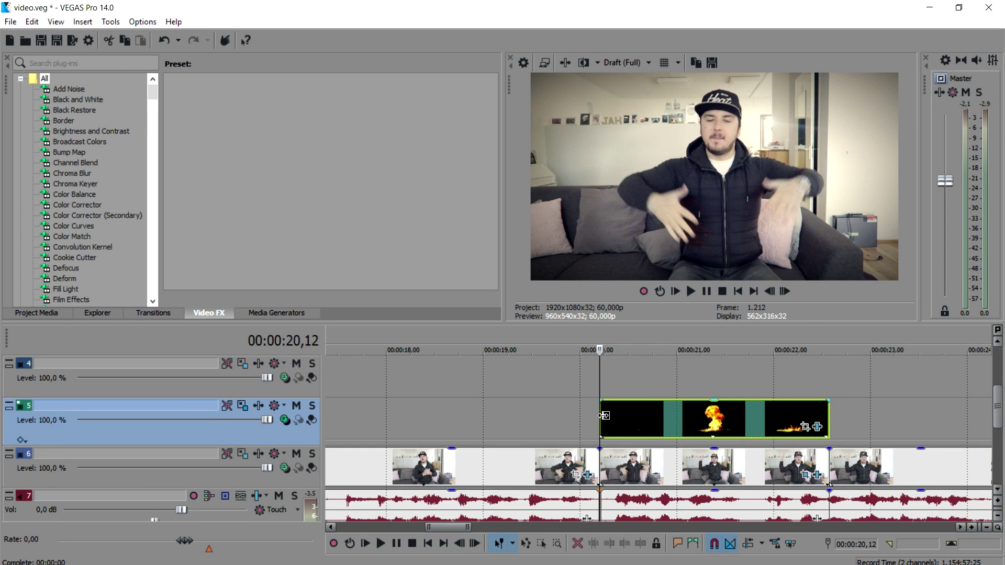
key(space)
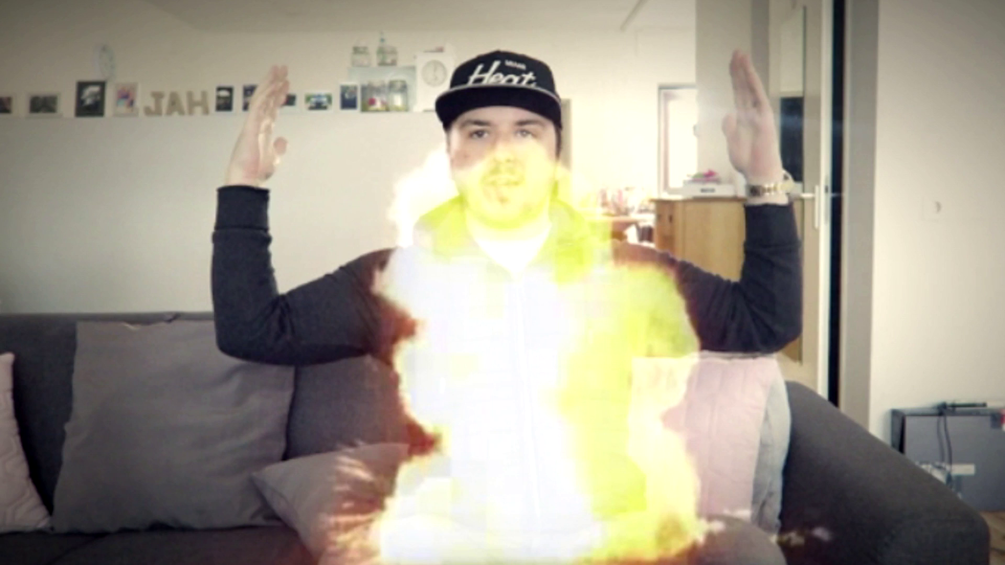
key(space)
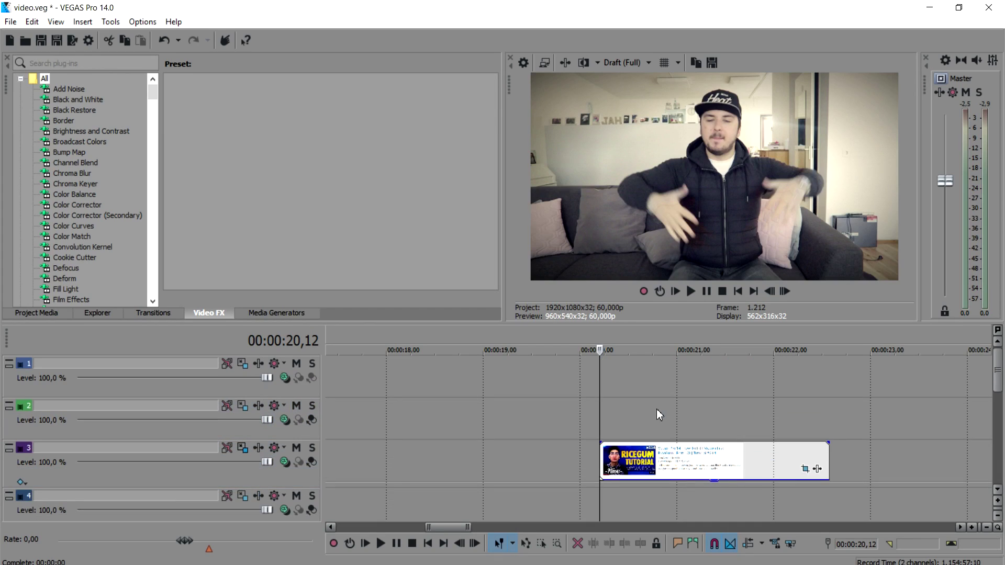
- Raise the opacity of the RiceGum Tutorial image event above the explosion clip all the way back up
click(662, 479)
scroll(659, 433, down, 1)
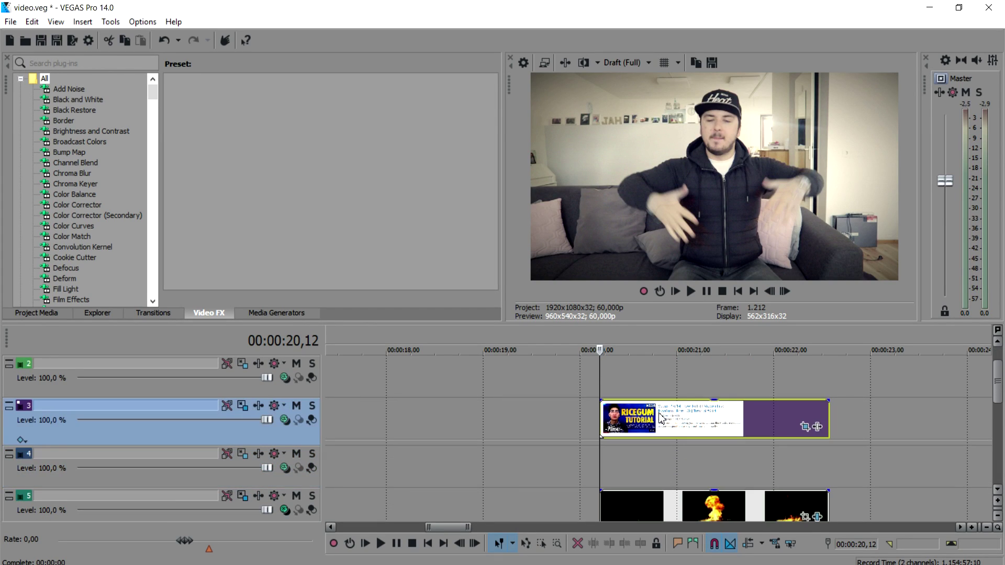
- Play the explosion with the image overlay to 00:00:20,50, and examine the position keyframes in the image event's Pan/Crop
key(space)
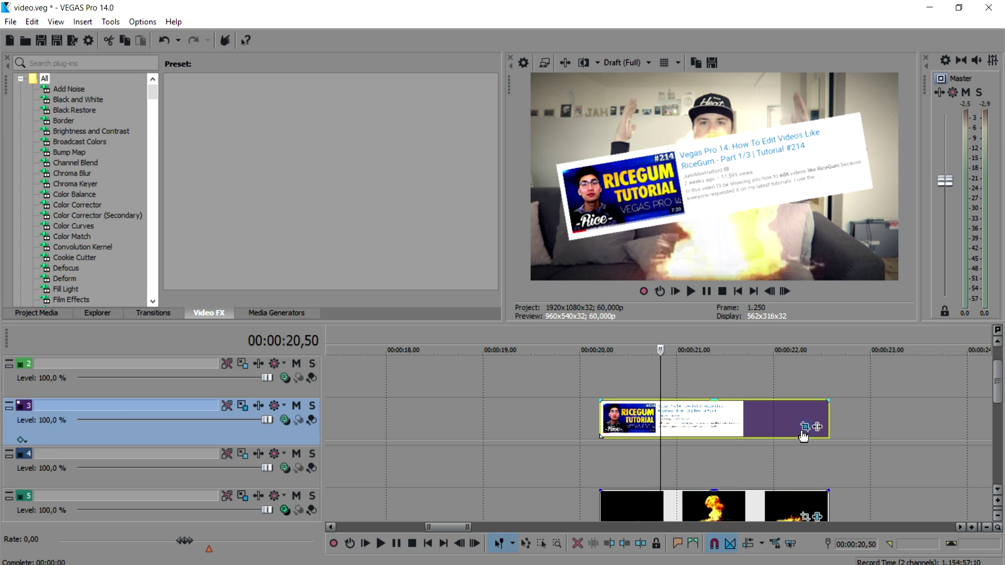
click(803, 428)
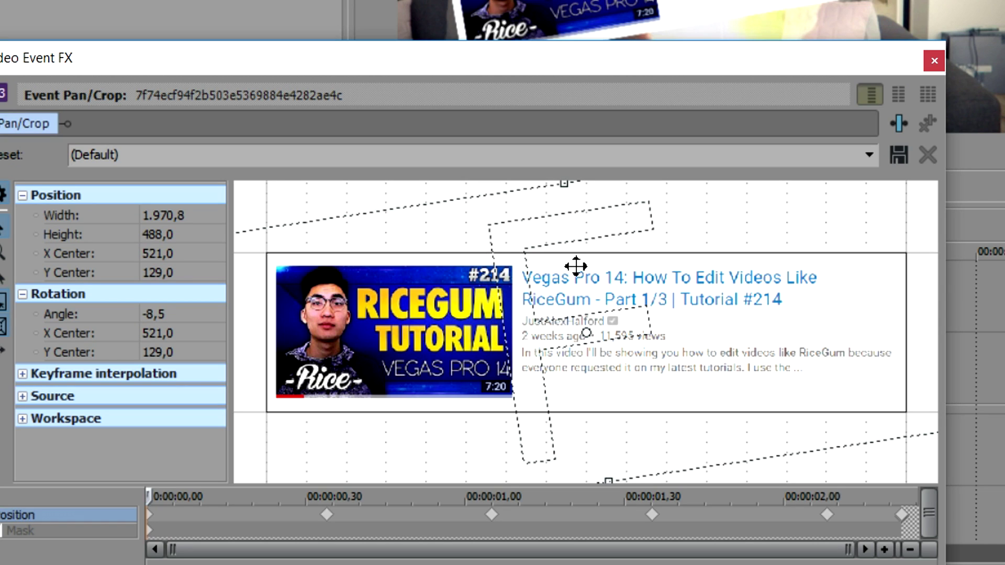
click(933, 62)
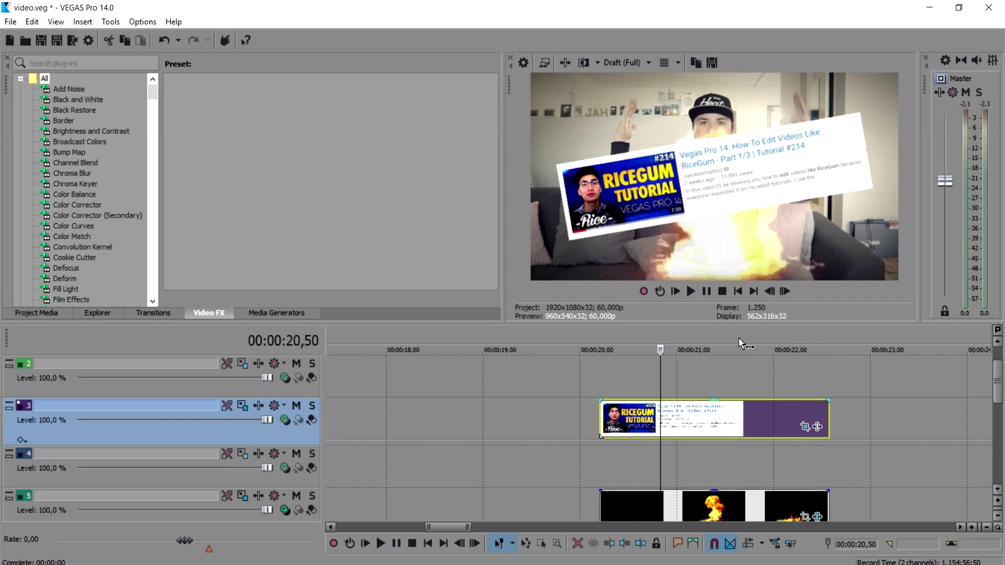
- Go to the transition at 00:00:31,53 and play it to examine the overlapping clips and the overlay above them
scroll(726, 296, down, 2)
scroll(725, 376, down, 5)
scroll(724, 376, down, 2)
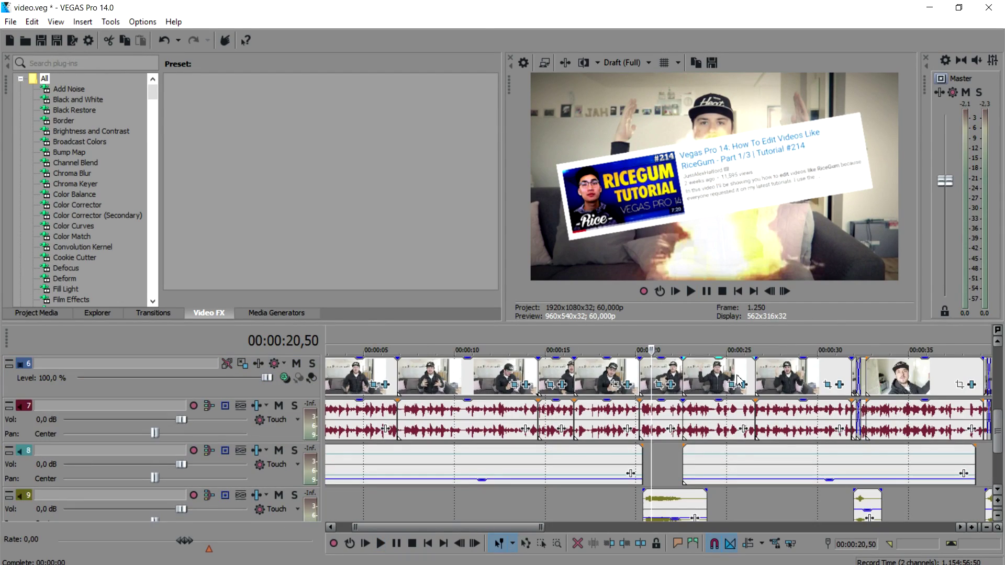
scroll(816, 398, up, 1)
click(846, 348)
scroll(733, 340, up, 6)
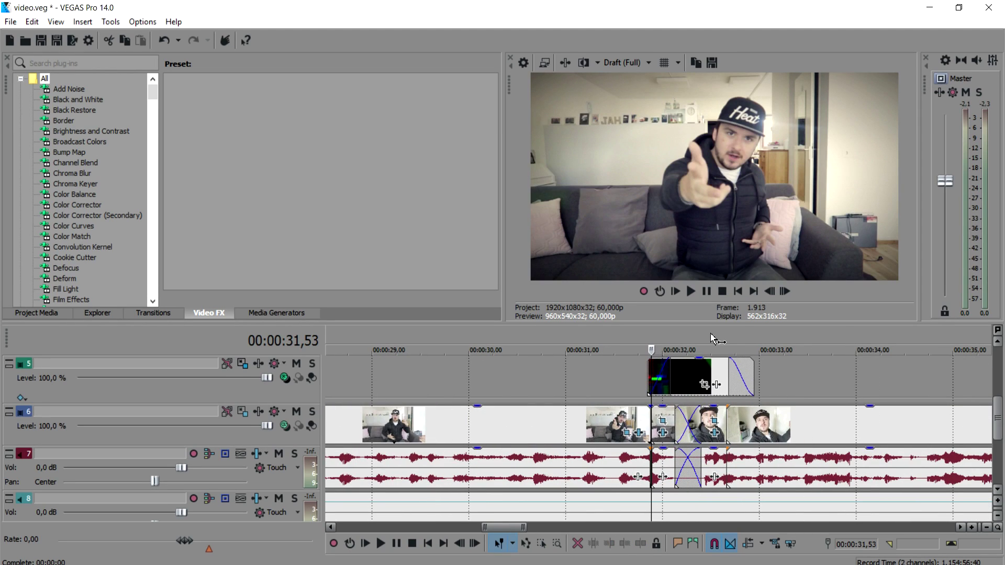
scroll(707, 335, down, 3)
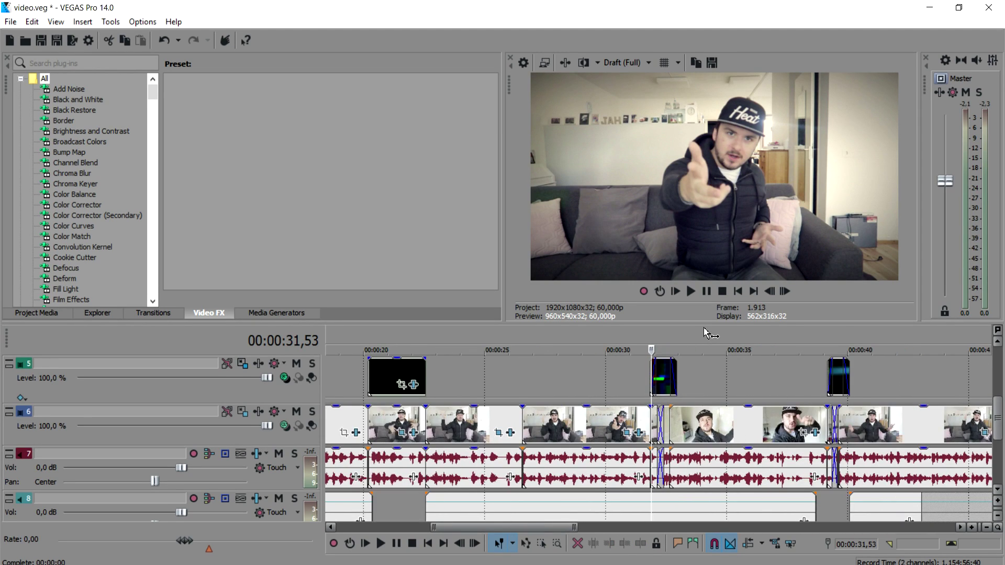
scroll(680, 345, up, 3)
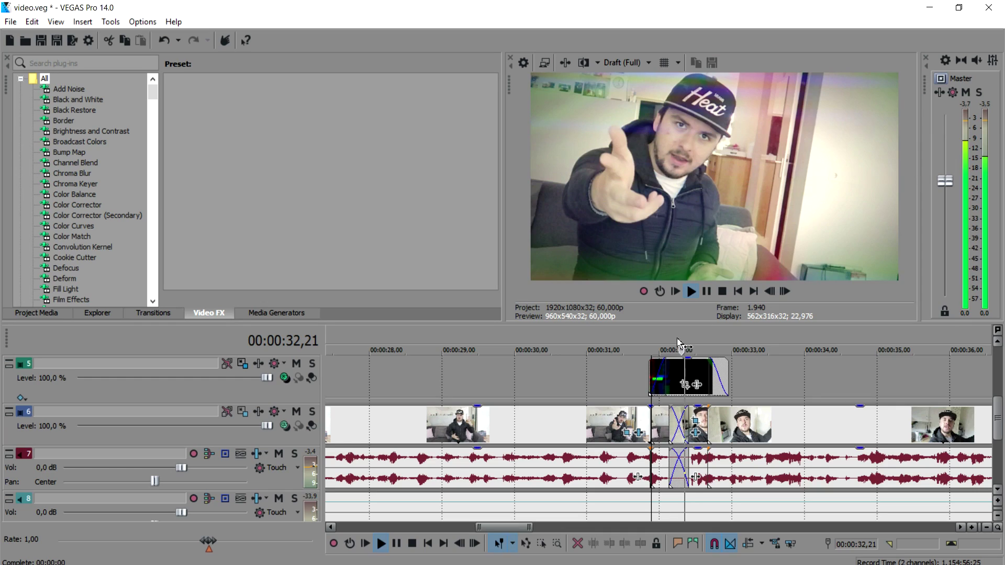
key(space)
scroll(681, 345, down, 2)
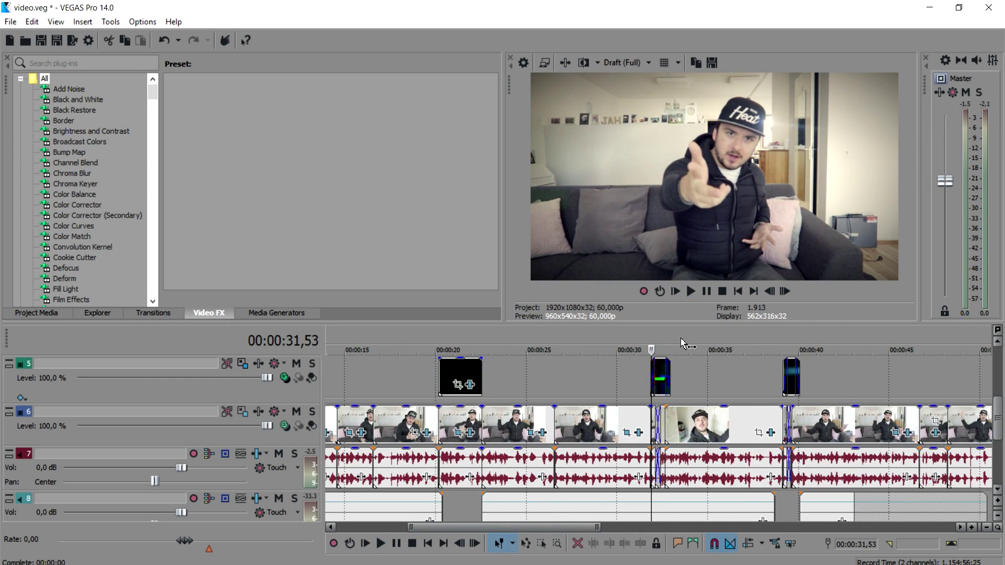
- Close the finished video.veg project and switch to the untitled project with the raw clips
click(989, 8)
click(554, 249)
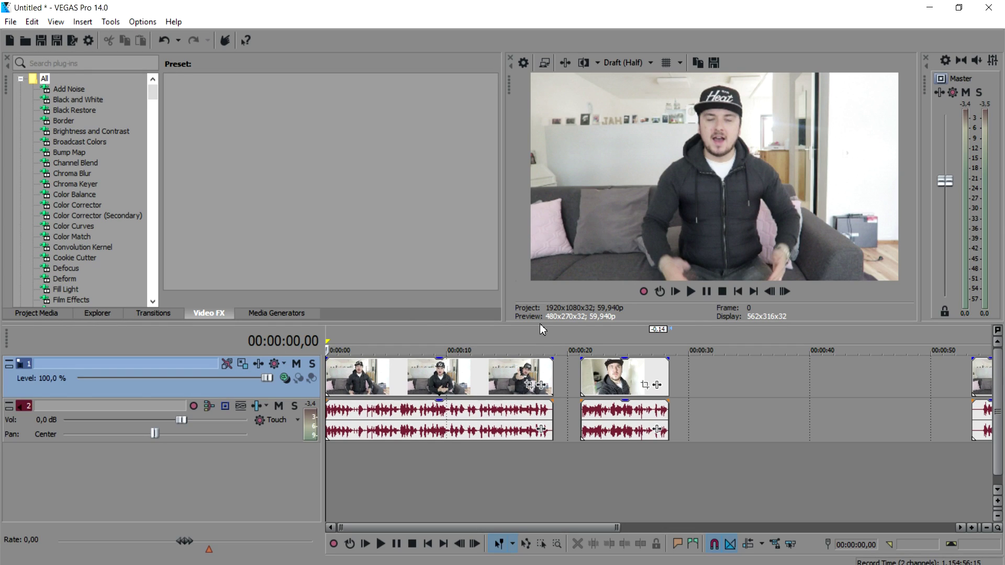
- Examine the end of the first clip around 00:00:18,17, where the pointing gesture leads toward the second clip
click(542, 329)
scroll(544, 331, up, 2)
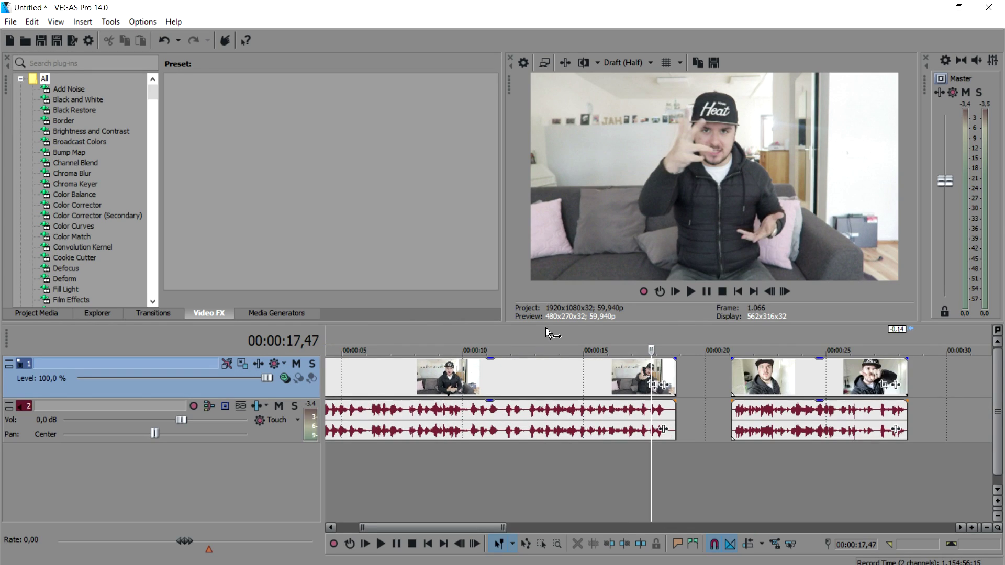
scroll(556, 330, up, 3)
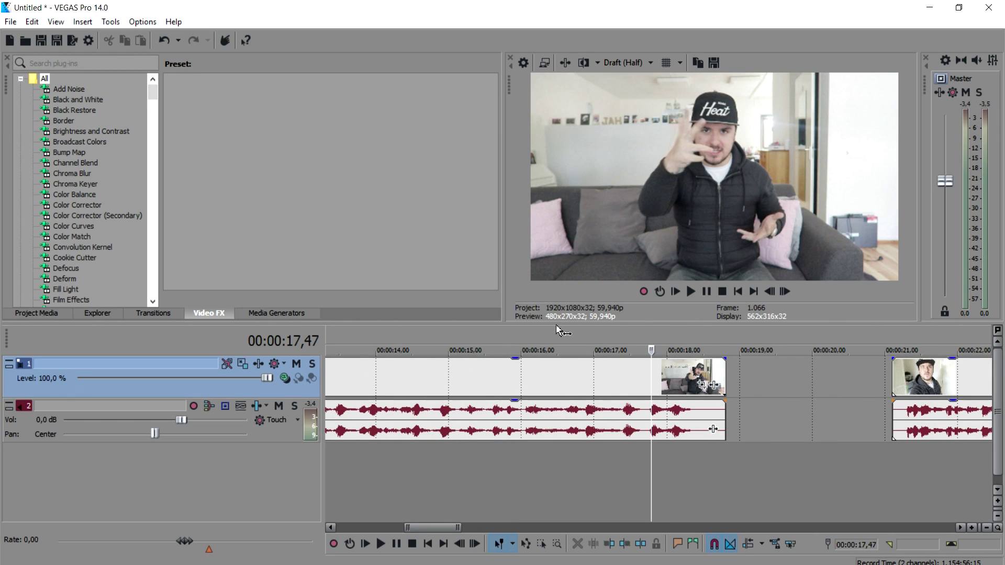
scroll(593, 335, down, 2)
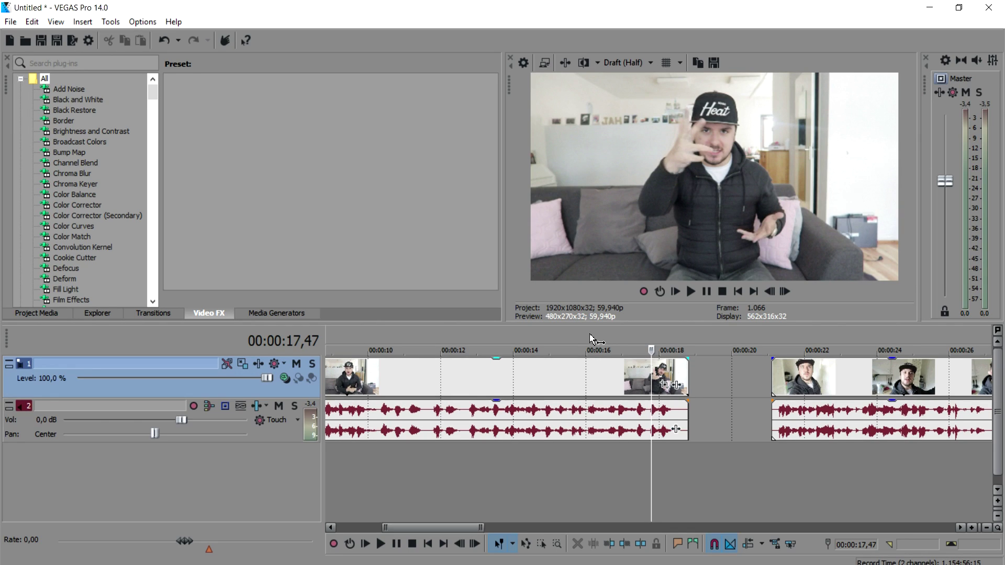
click(600, 336)
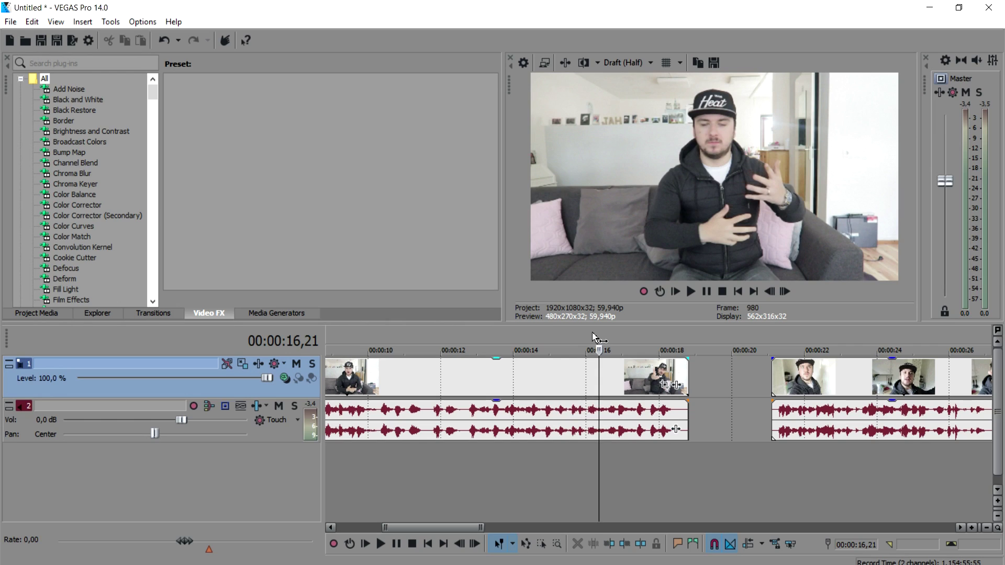
click(660, 336)
scroll(660, 336, up, 4)
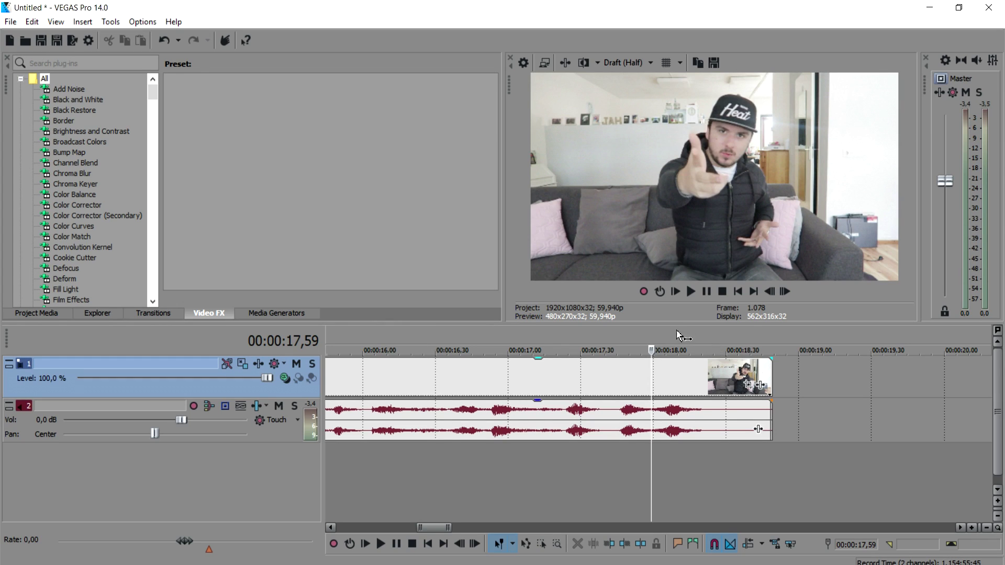
click(694, 338)
scroll(695, 339, down, 3)
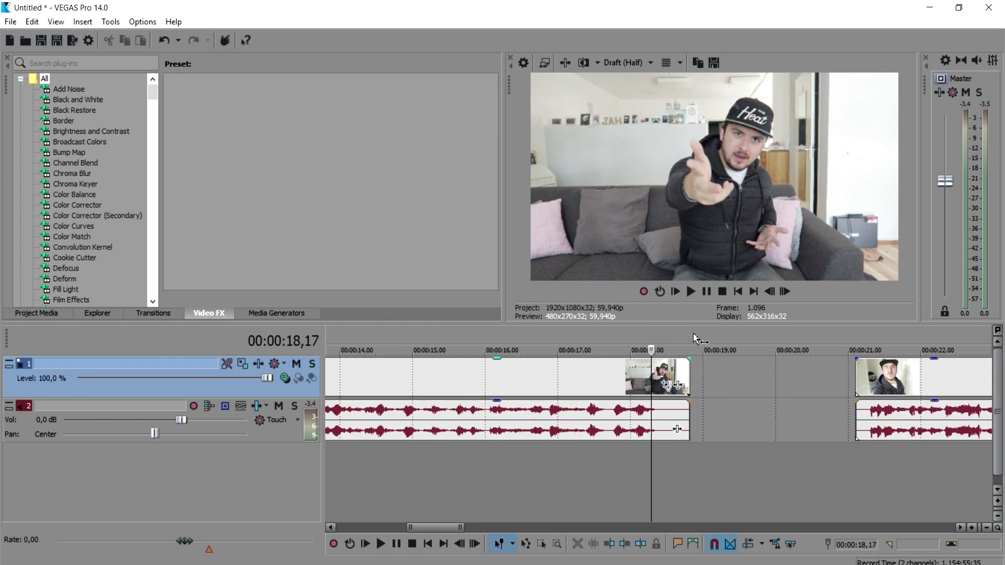
scroll(638, 340, down, 2)
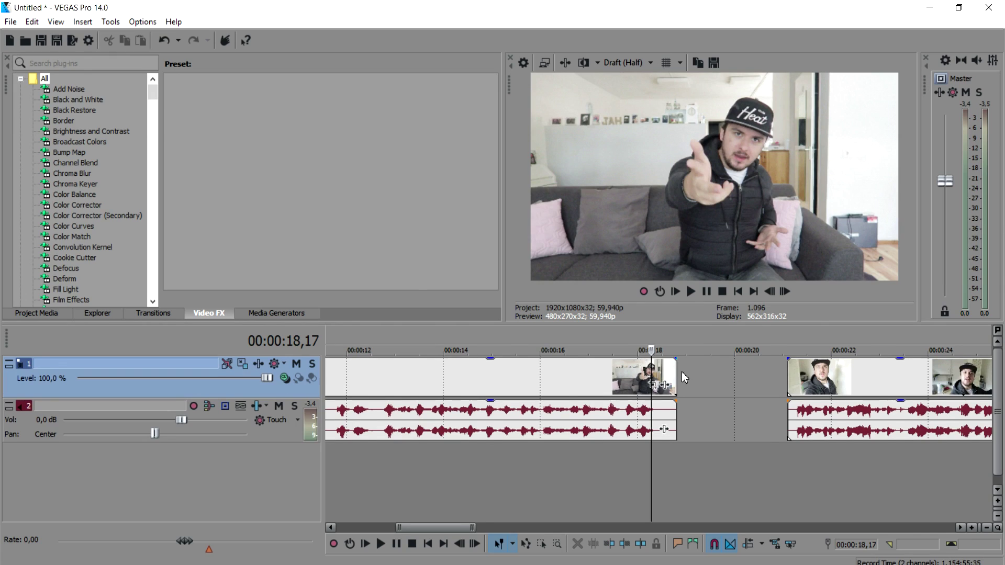
- Move the second clip with its audio about 52 frames earlier, leaving a smaller gap after the first clip
drag(792, 382, 760, 382)
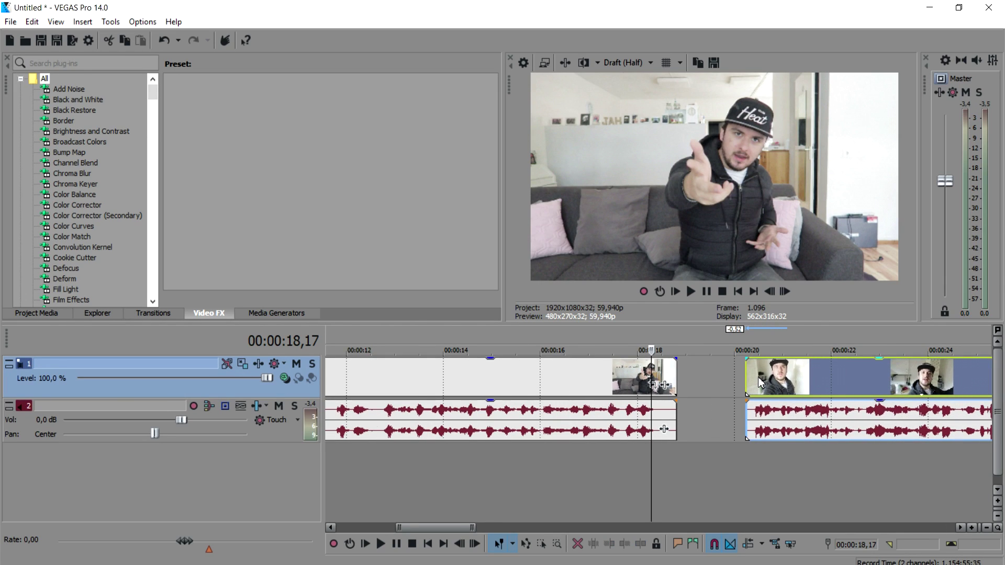
scroll(546, 345, up, 4)
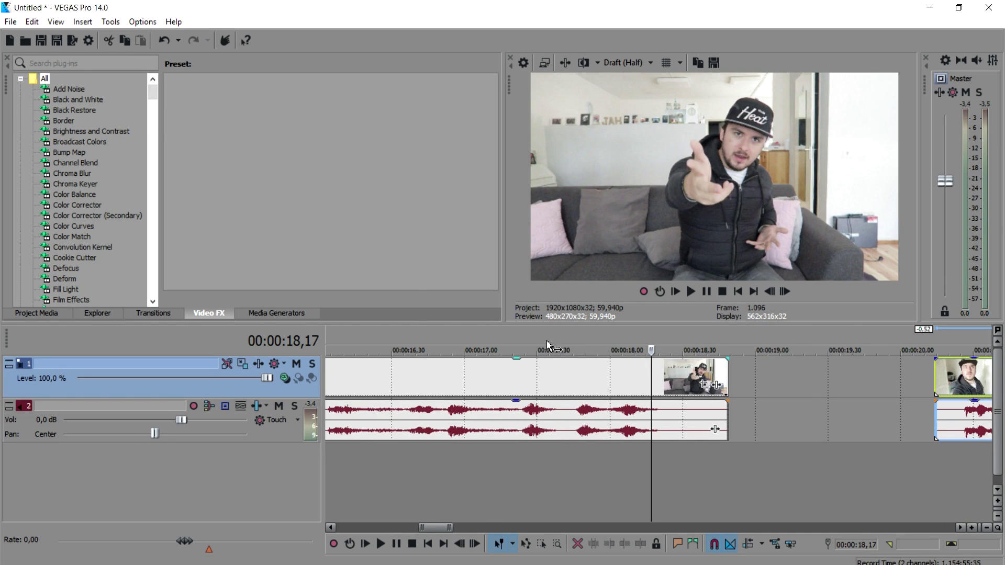
- Play the last words of the first clip from 00:00:16,59 to find where the speech ends
click(512, 331)
key(space)
key(space)
click(462, 332)
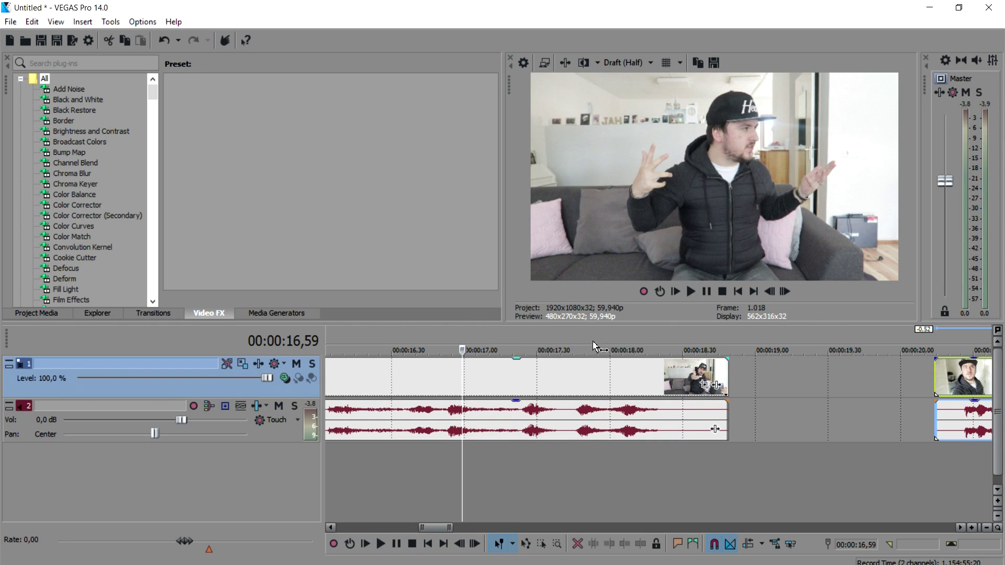
key(space)
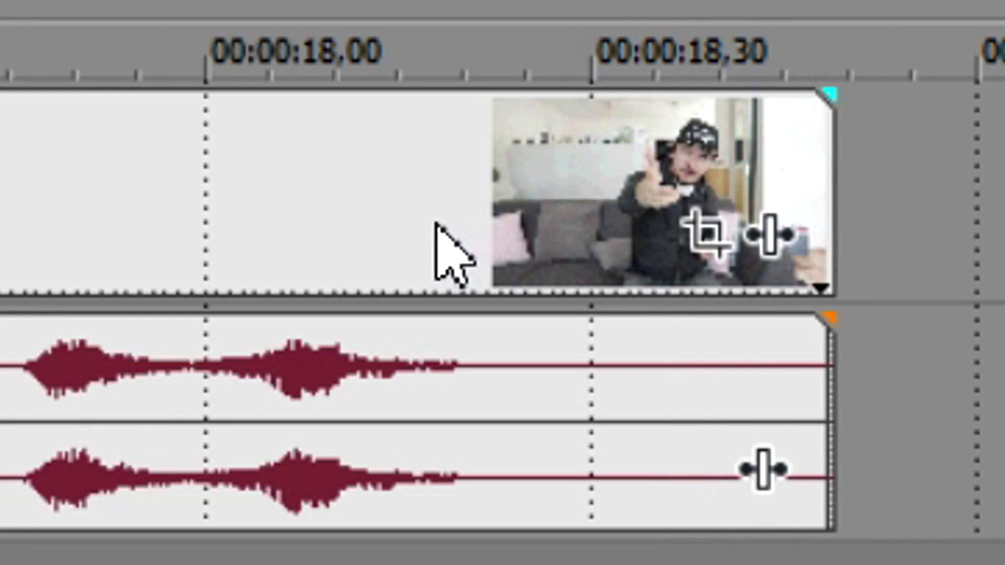
- Split the first clip and its audio at 00:00:18,20, right after the last spoken sound
click(403, 191)
click(461, 395)
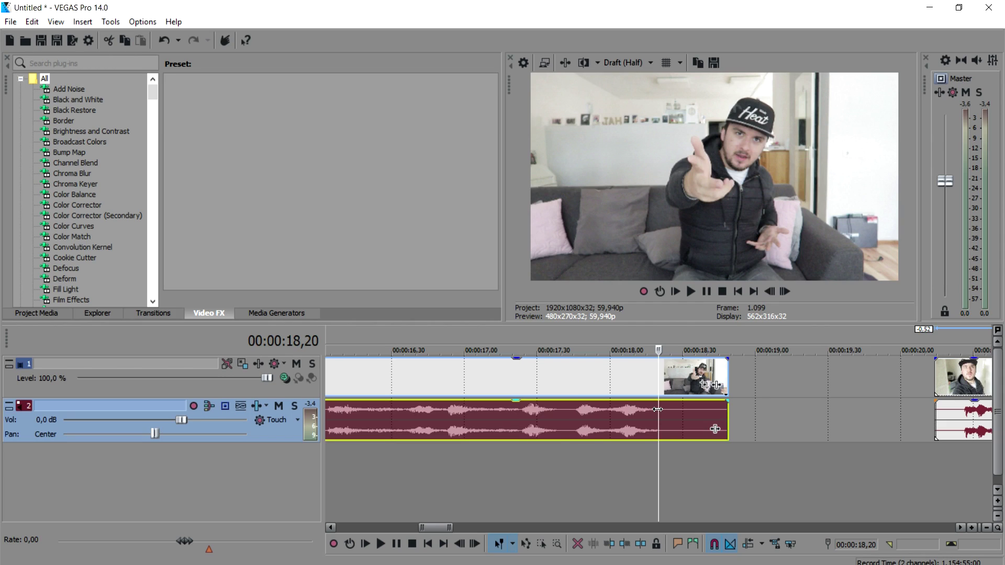
key(s)
scroll(664, 411, up, 2)
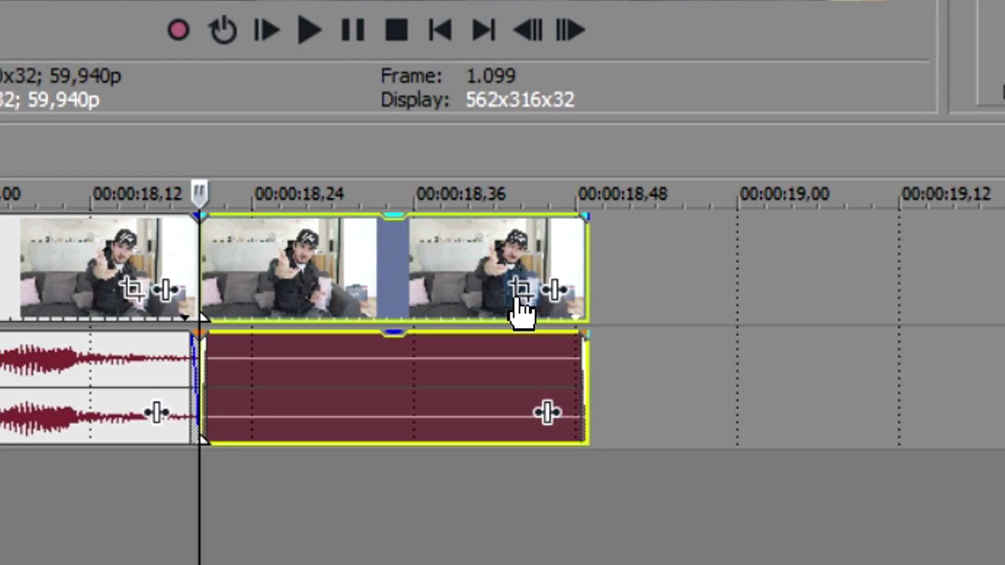
- In the split-off end piece's Pan/Crop, shrink the crop frame at 00:00:00,29 to 42,7 by 24,0 around the hand
click(519, 297)
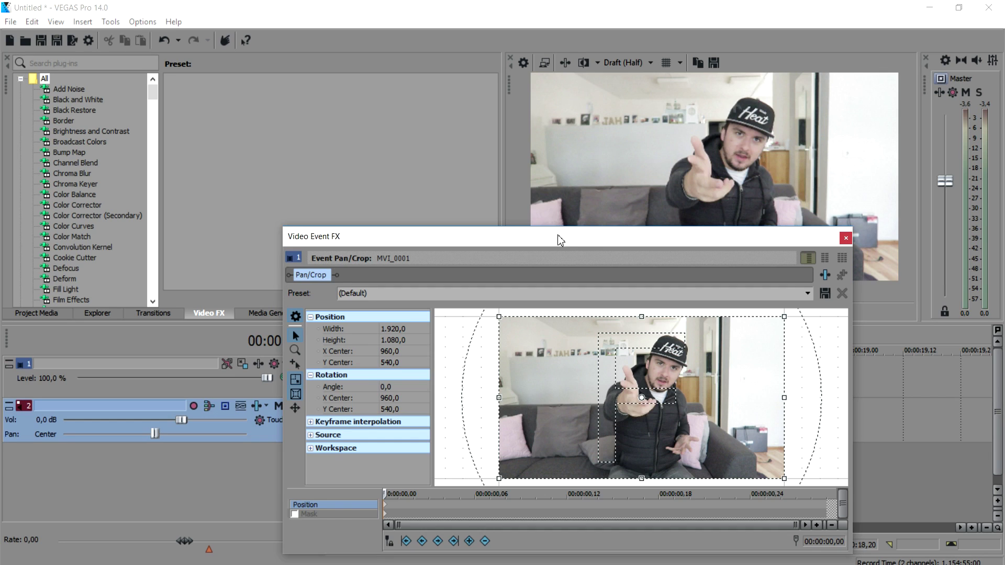
drag(560, 240, 487, 198)
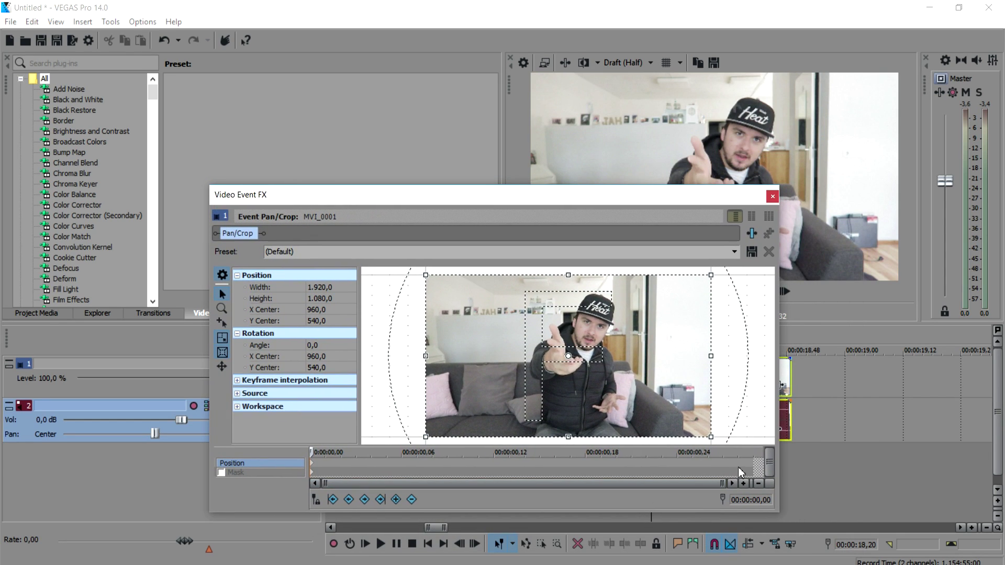
click(751, 470)
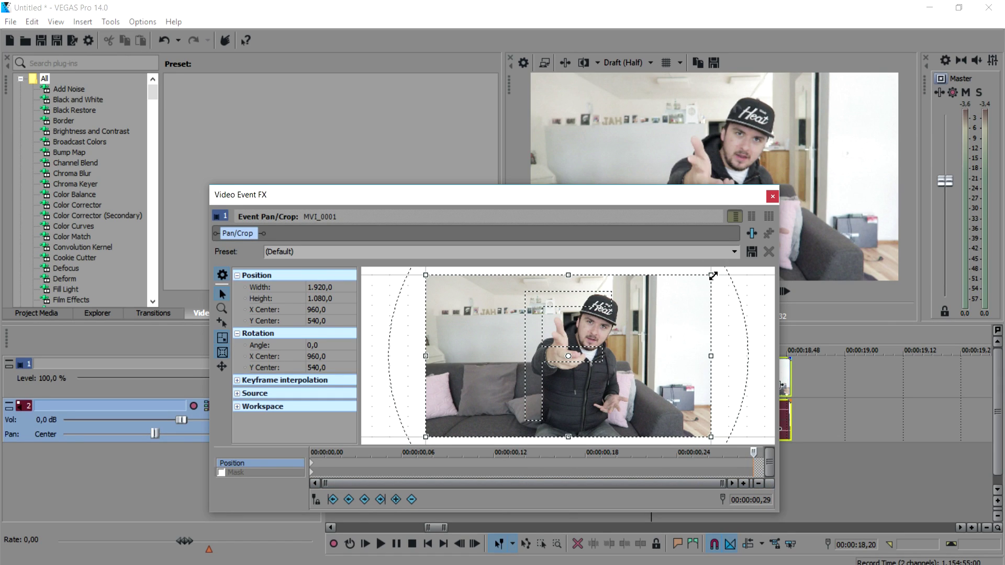
drag(713, 276, 622, 318)
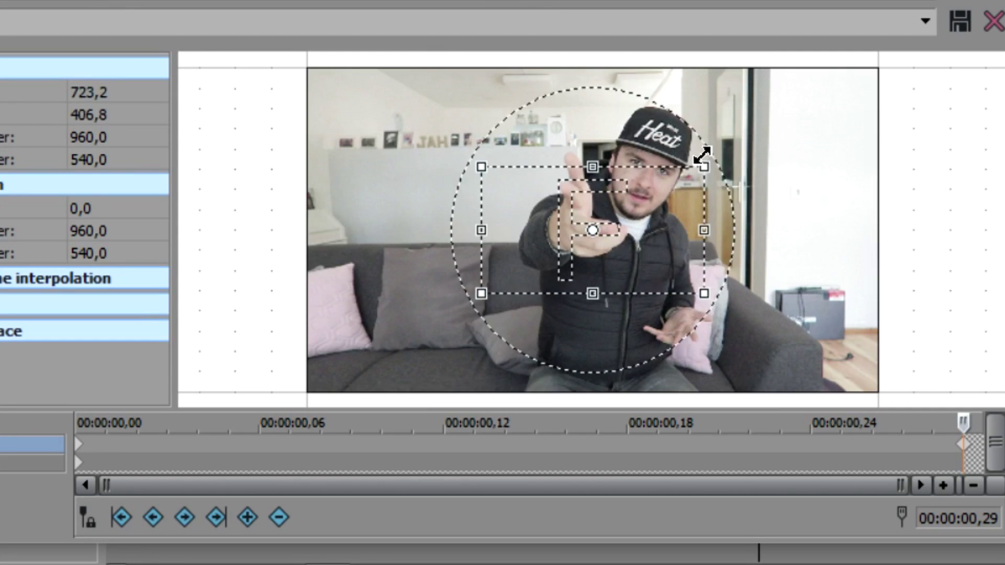
drag(701, 155, 611, 231)
- Rotate the small crop frame at the final keyframe to an angle of 24,0 degrees
scroll(610, 231, up, 5)
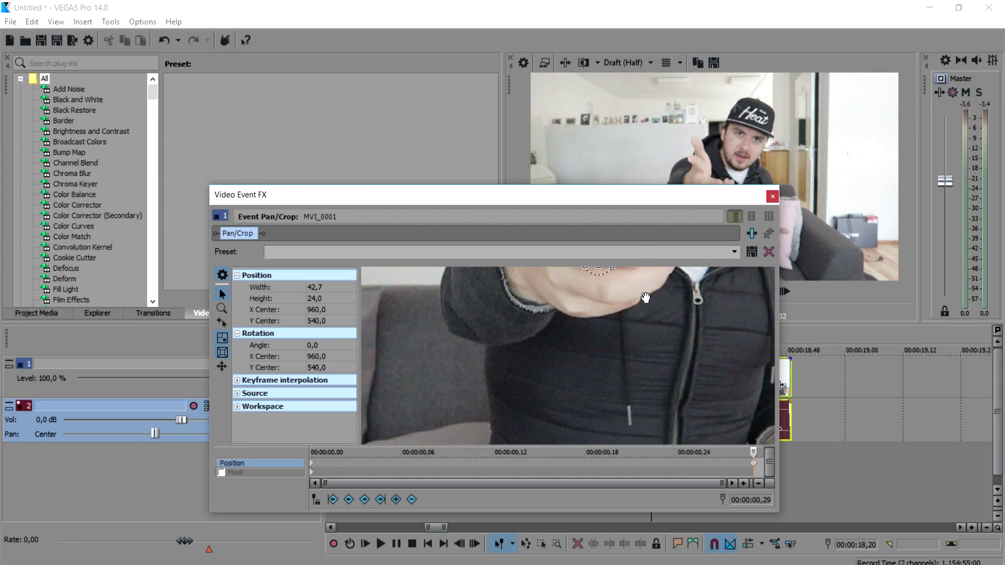
scroll(612, 150, up, 3)
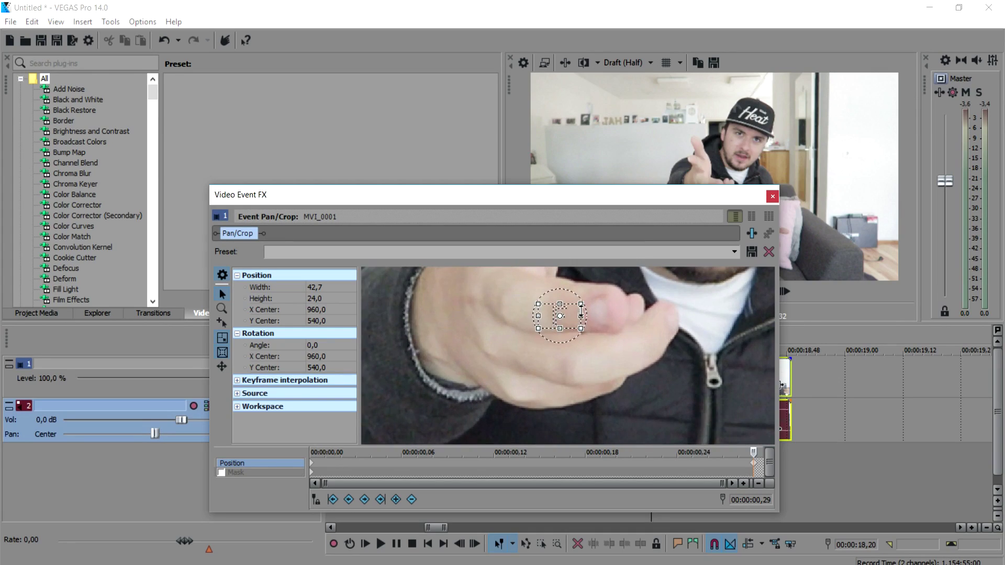
drag(569, 293, 581, 304)
scroll(586, 339, down, 3)
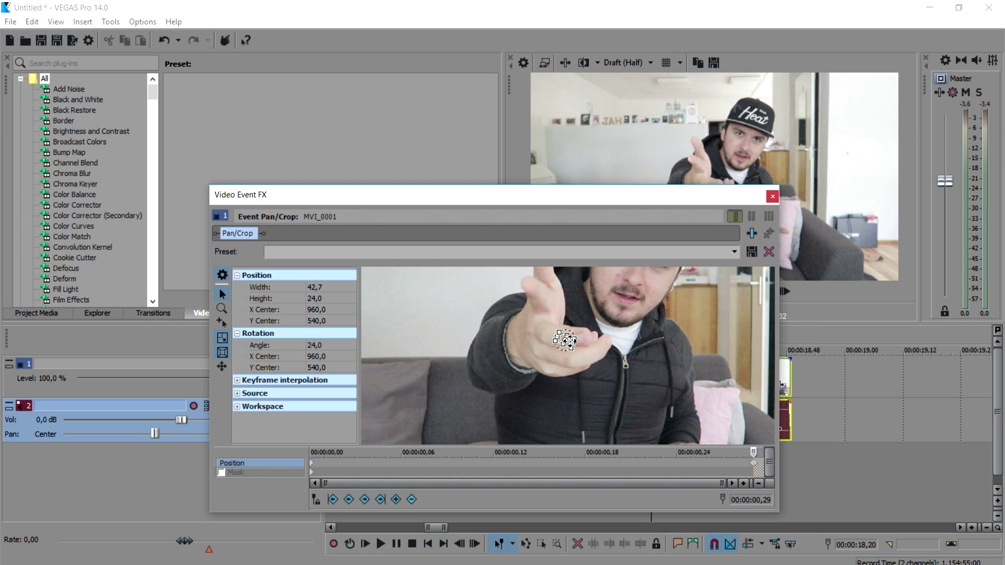
- Enlarge the crop frame to 162,4 by 91,4 and move it to the image's upper right, centred at about 1.685,5 and 176,6
drag(585, 331, 477, 330)
scroll(555, 335, down, 2)
scroll(477, 330, down, 3)
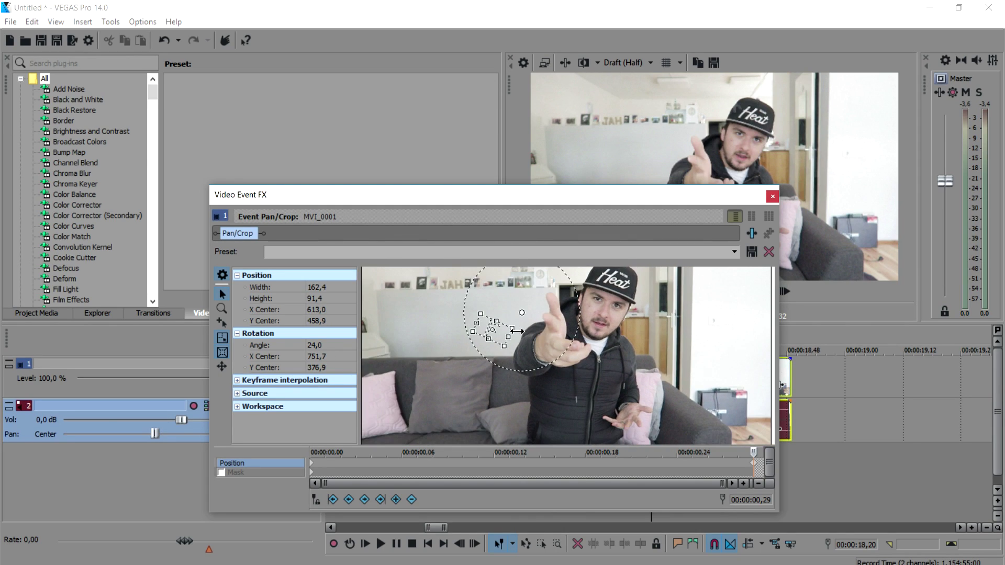
drag(513, 337, 702, 286)
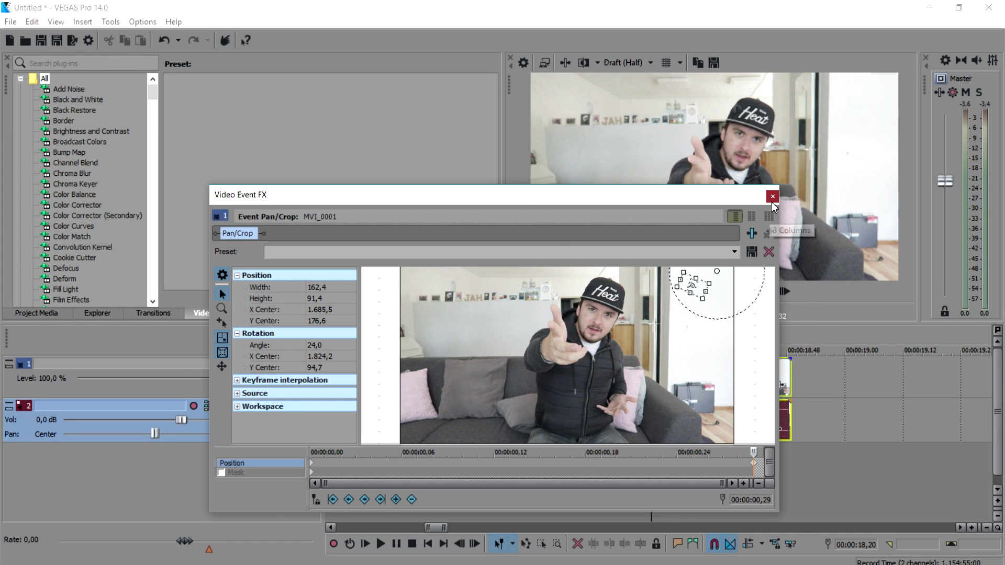
- Split the second clip and its audio just before its first spoken sound
click(772, 196)
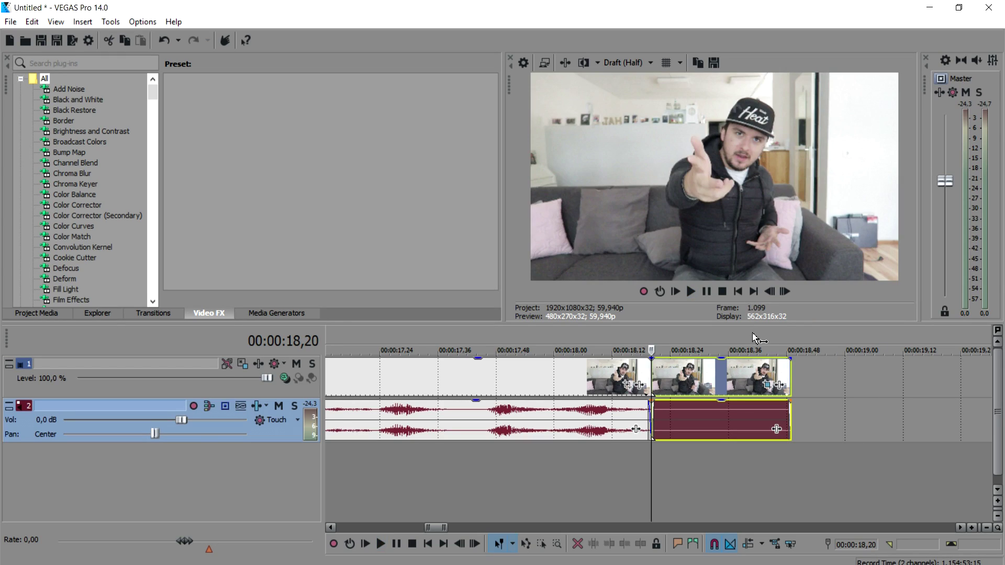
drag(716, 338, 714, 337)
scroll(799, 381, down, 1)
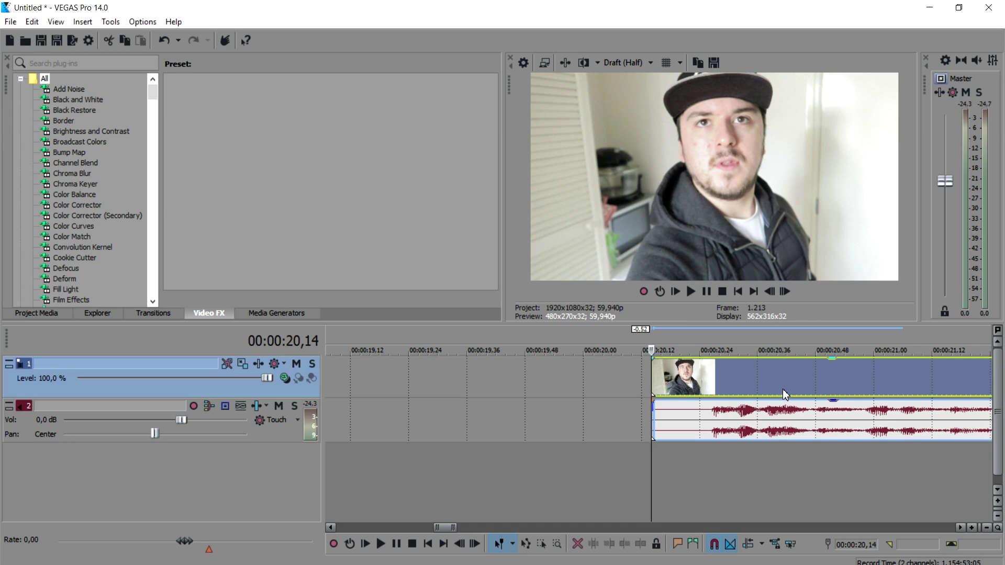
key(space)
key(space)
click(711, 412)
key(s)
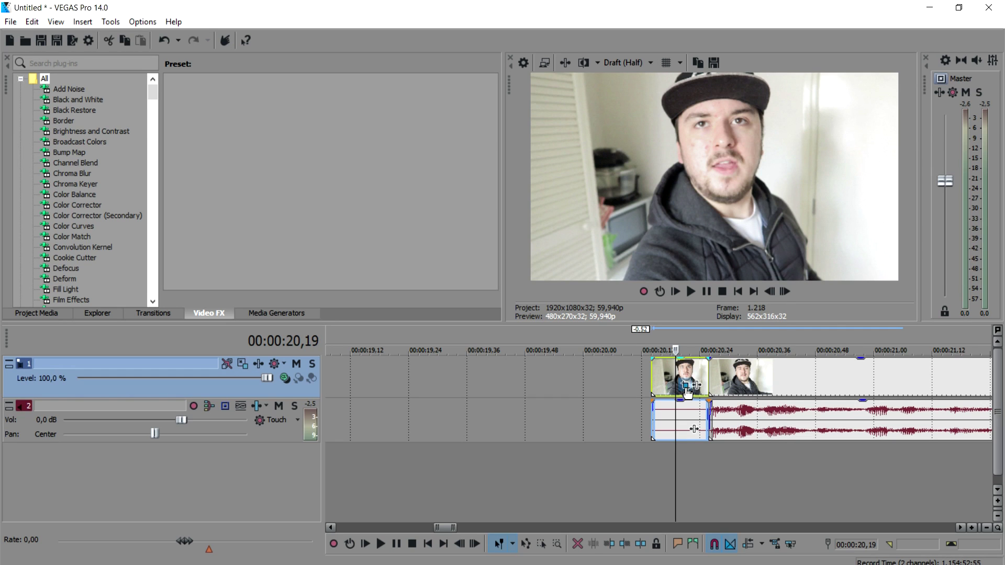
- In the second clip's short opening piece, shrink the Pan/Crop frame at the first keyframe to 136,5 by 76,8
click(498, 256)
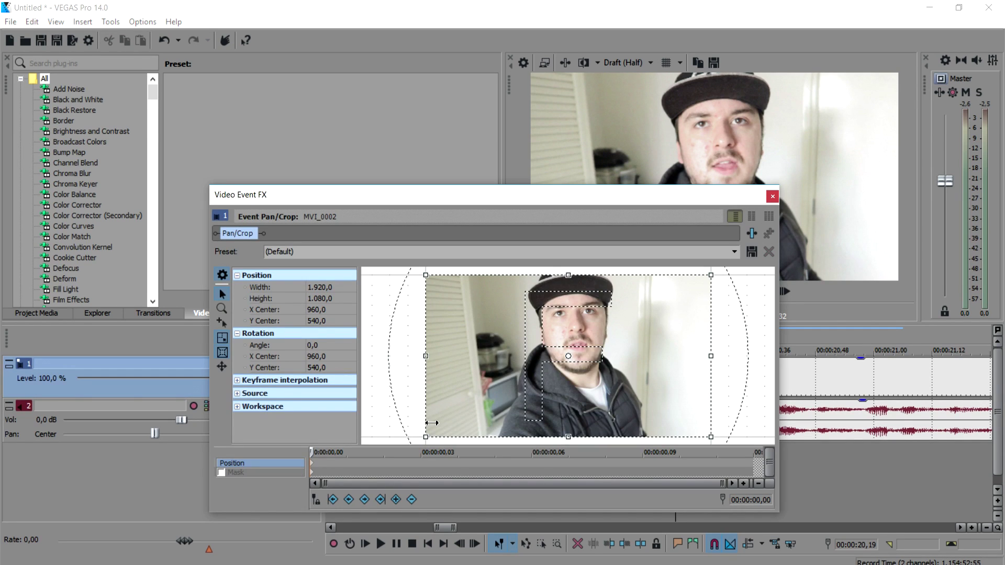
drag(705, 282, 581, 354)
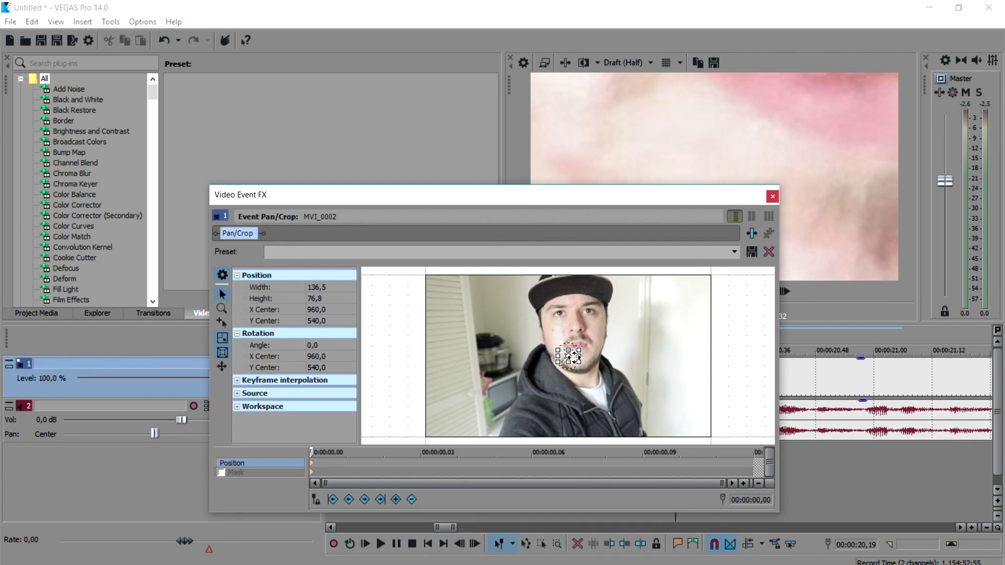
drag(574, 357, 564, 354)
scroll(583, 352, up, 2)
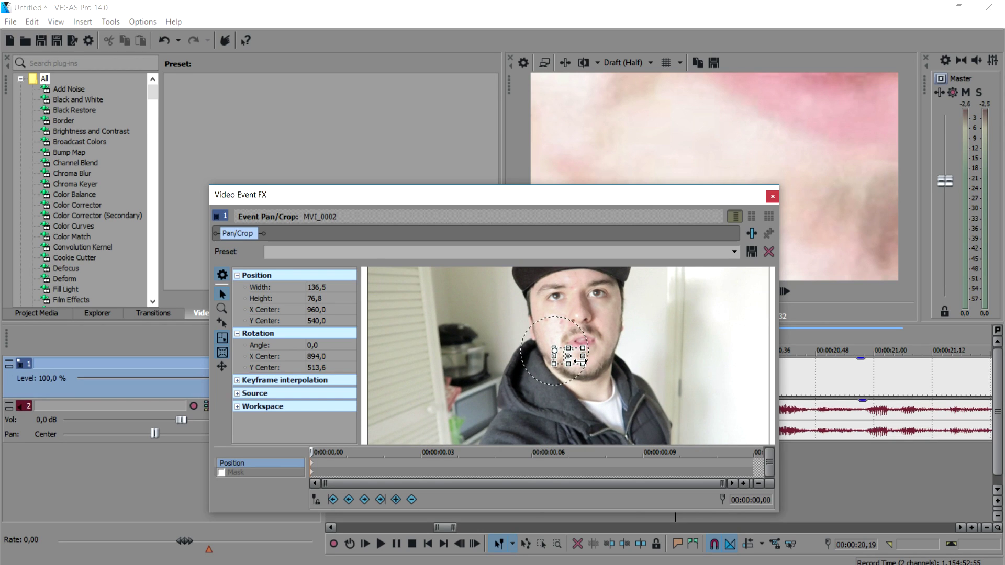
- Place a 143,7 by 80,8 crop frame, rotated to -16,1 degrees, at the image's upper left, centred at about 270,1 and 117,5
scroll(581, 361, down, 8)
drag(595, 356, 491, 316)
scroll(489, 301, up, 2)
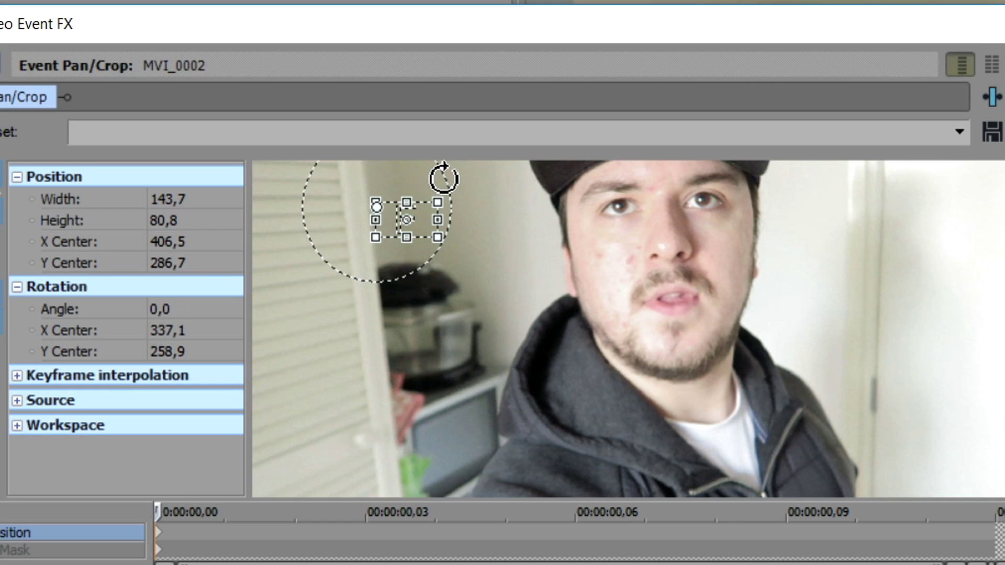
drag(462, 273, 463, 267)
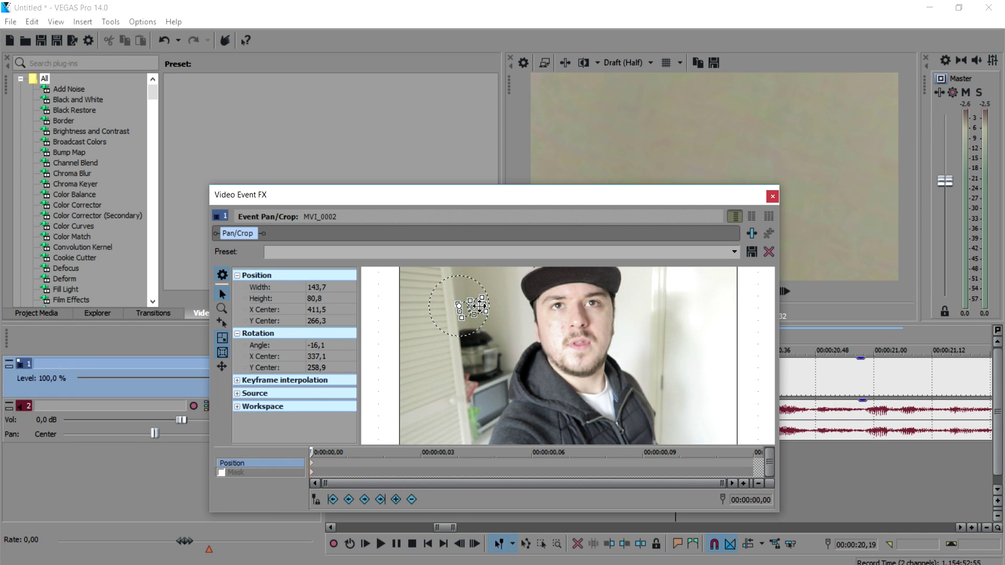
drag(479, 306, 454, 278)
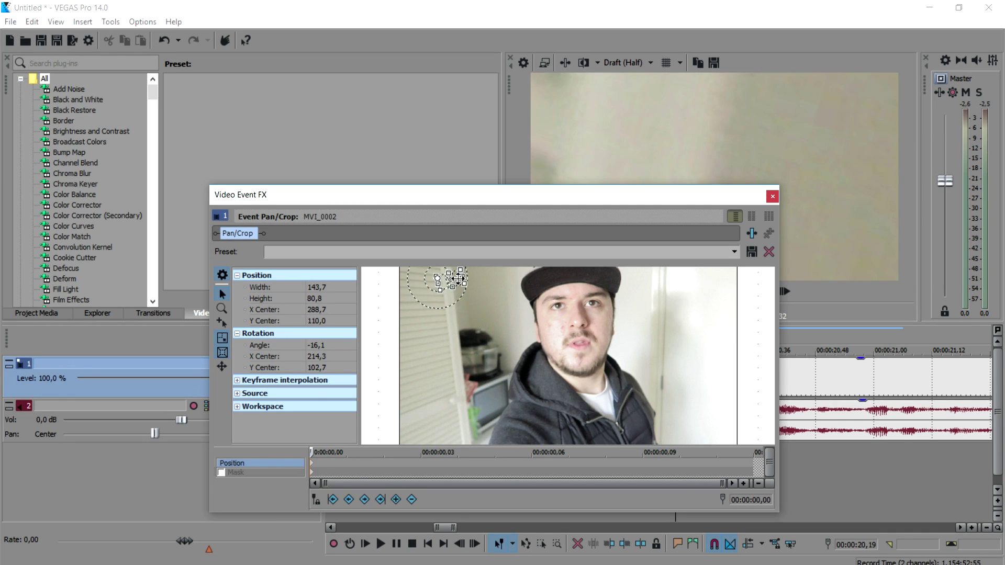
click(772, 196)
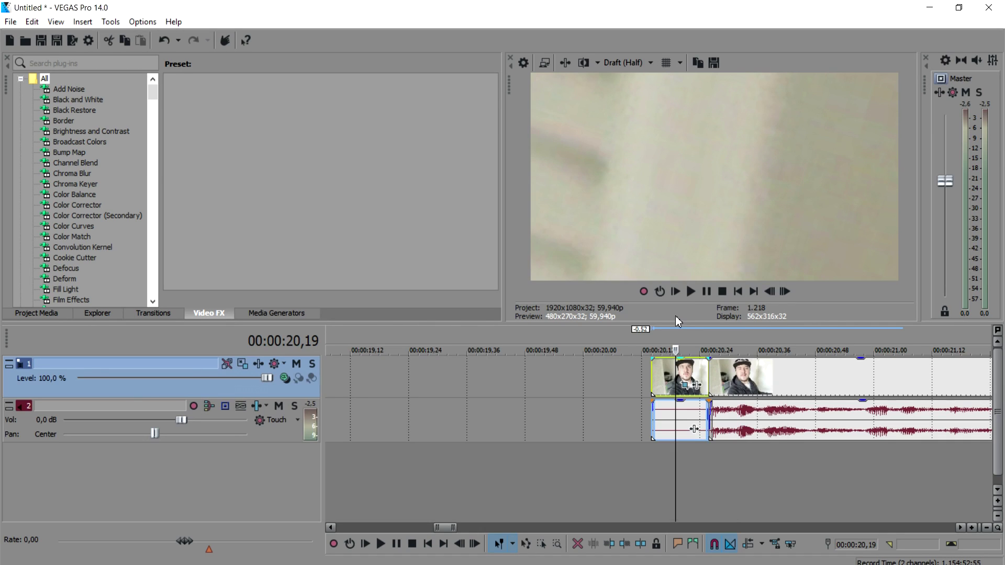
- Move the second clip's pieces up to the first clip and extend the opening piece's start over its end for a 0.15 crossfade
scroll(675, 377, down, 2)
drag(707, 386, 529, 386)
click(405, 347)
scroll(767, 371, up, 3)
drag(827, 377, 643, 378)
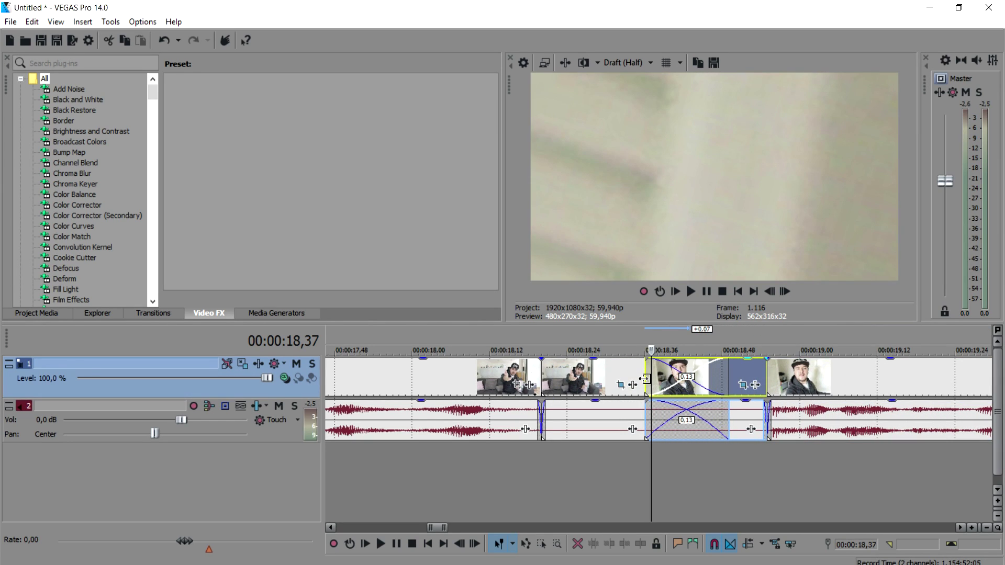
click(483, 350)
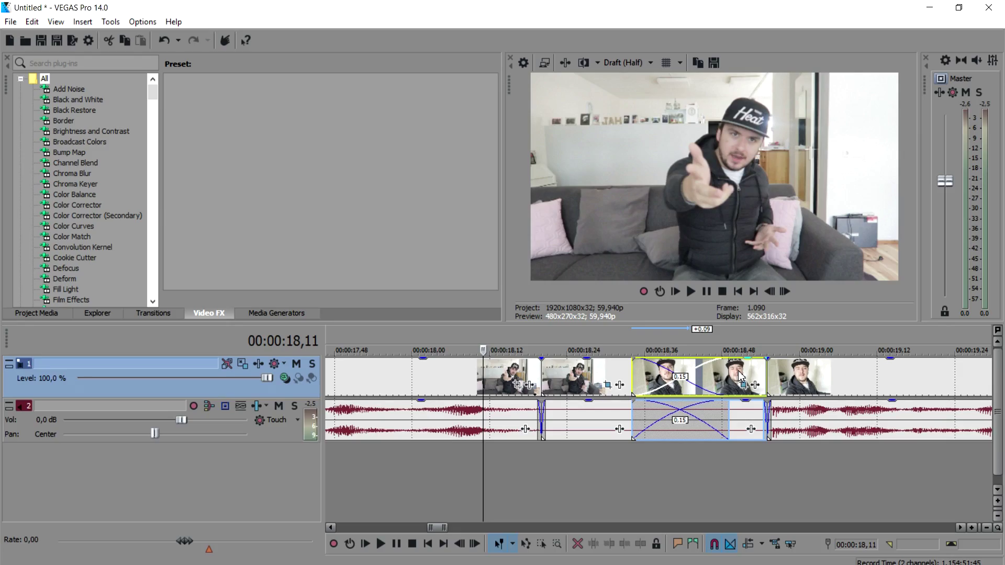
- In the second clip's opening piece, restore the full Pan/Crop frame at the final keyframe, 00:00:00,21
click(741, 382)
click(743, 386)
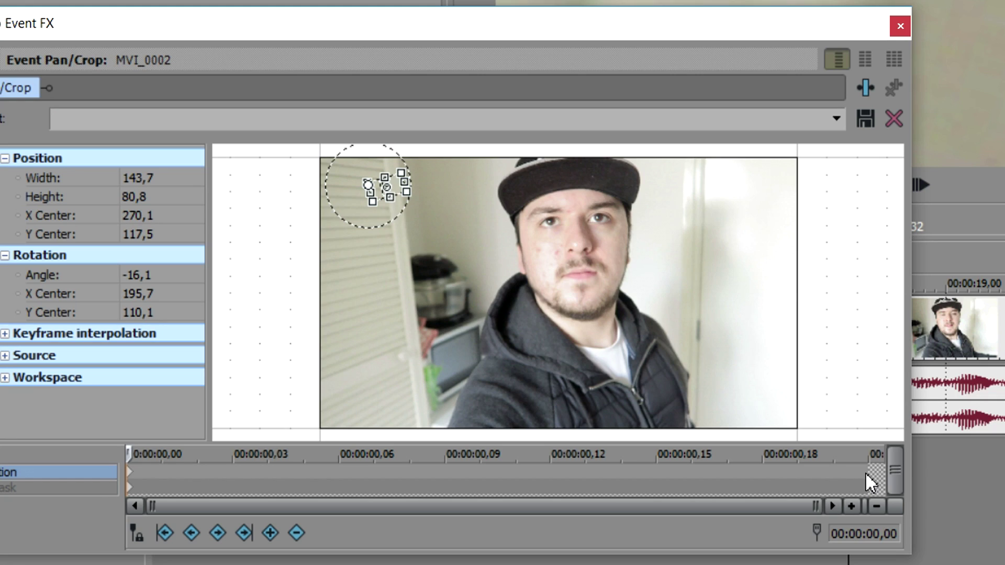
click(754, 469)
right_click(618, 353)
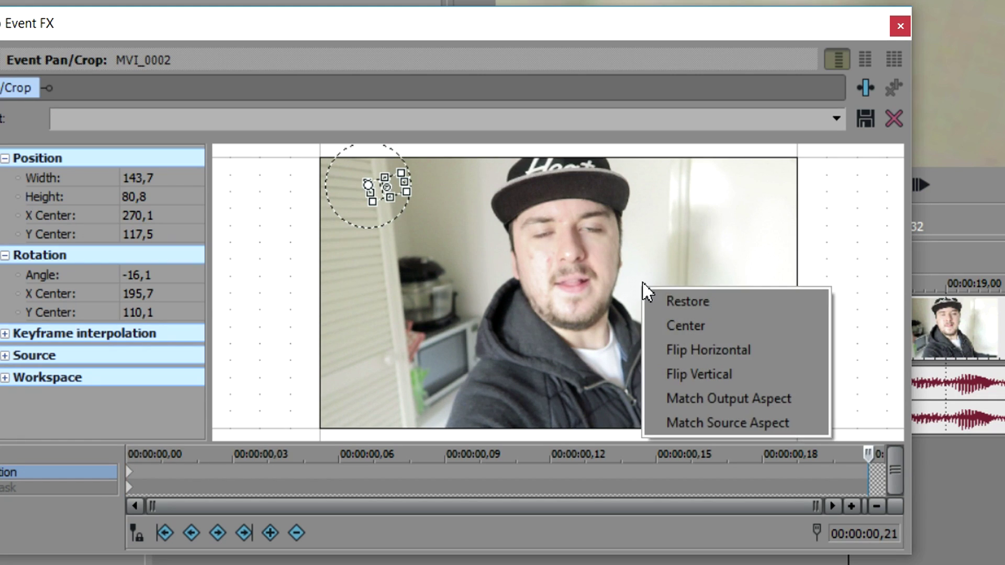
click(667, 300)
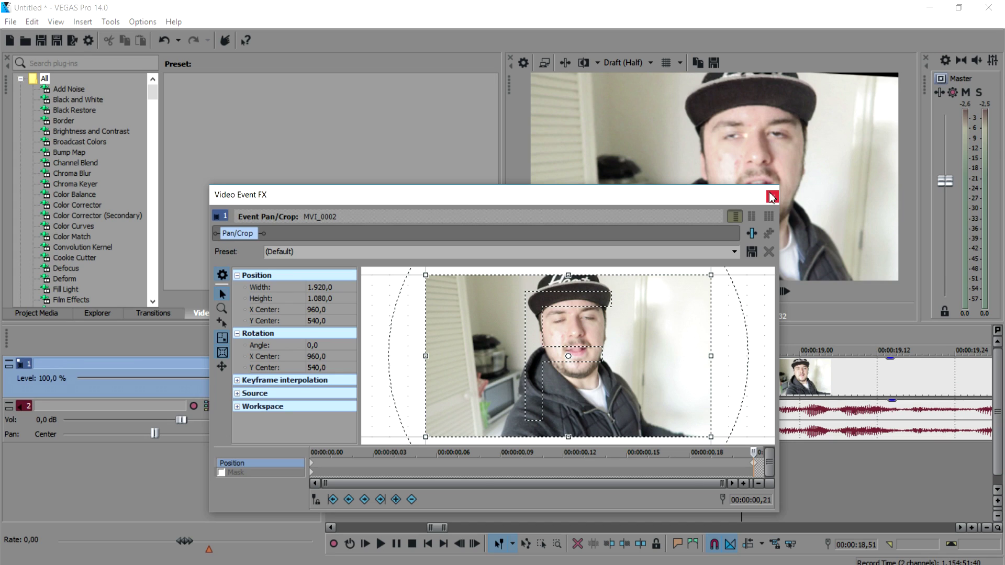
click(772, 197)
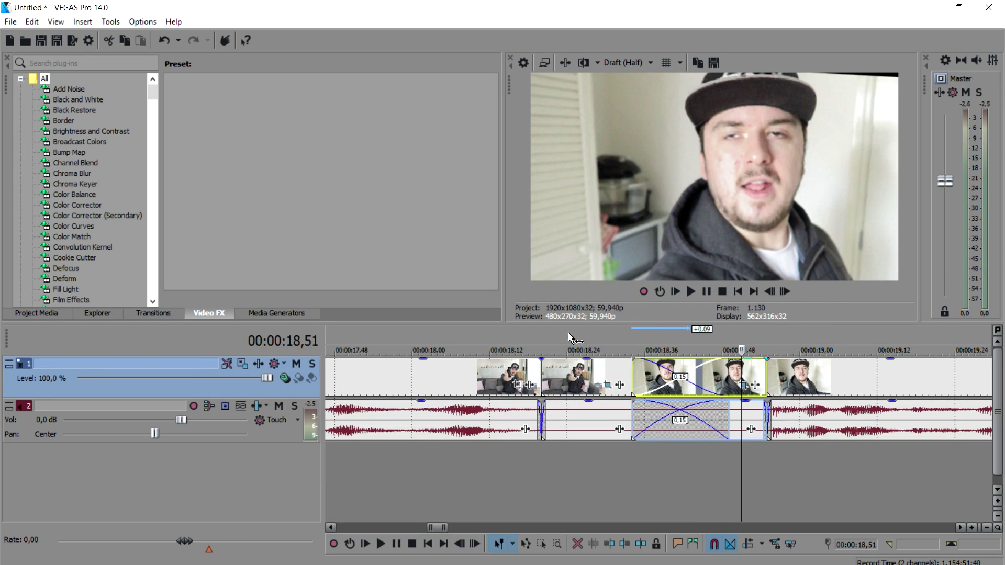
- Keep the preview quality at Draft (Half) and play back the transition from about 00:00:17,30
click(633, 63)
mouse_move(630, 82)
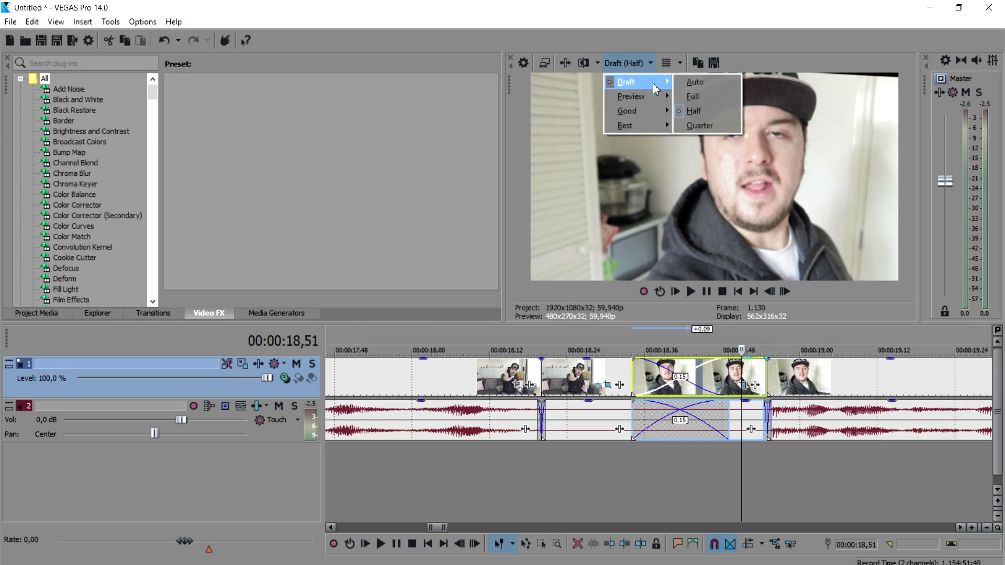
click(696, 111)
scroll(505, 367, down, 5)
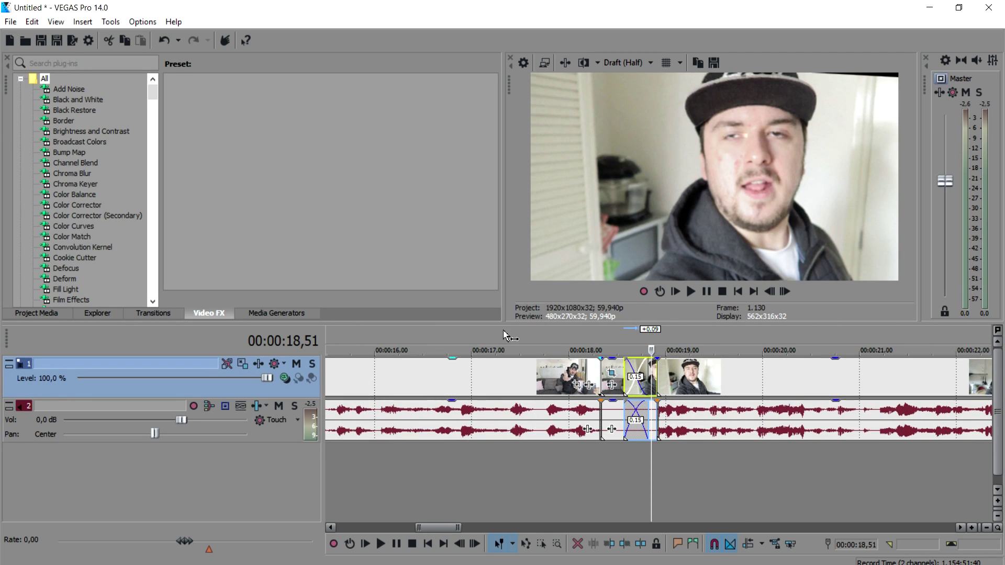
click(504, 346)
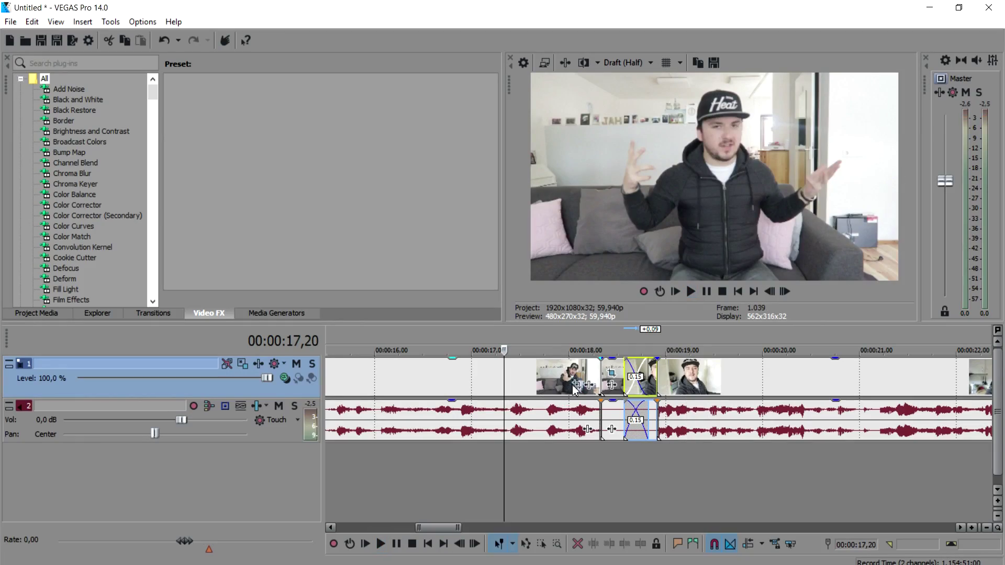
key(space)
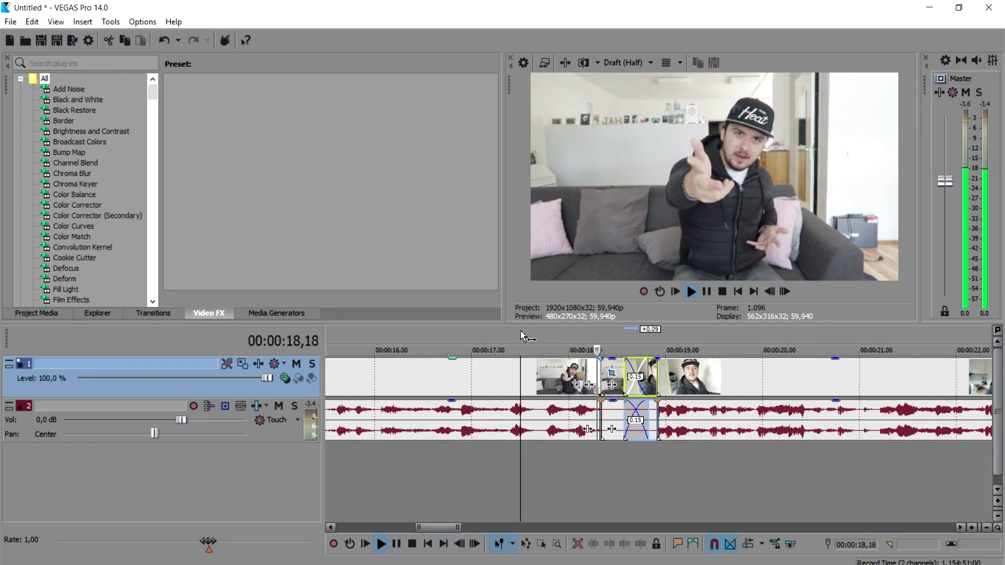
key(space)
key(space)
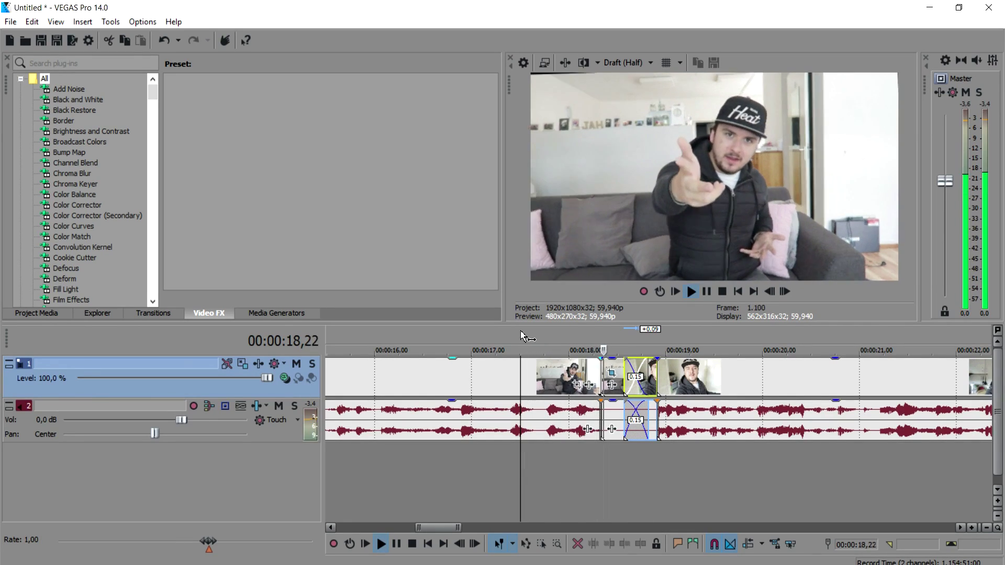
key(space)
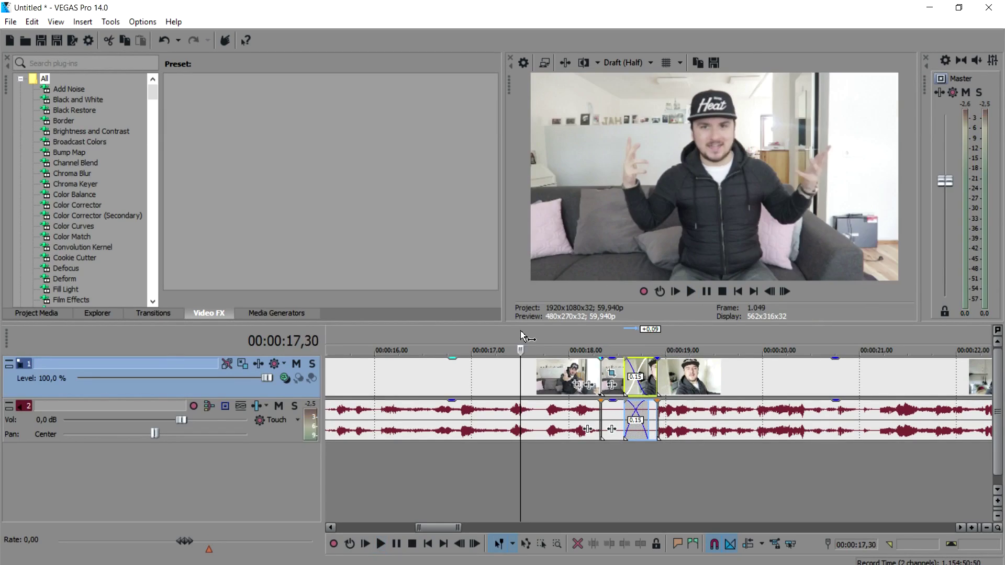
key(space)
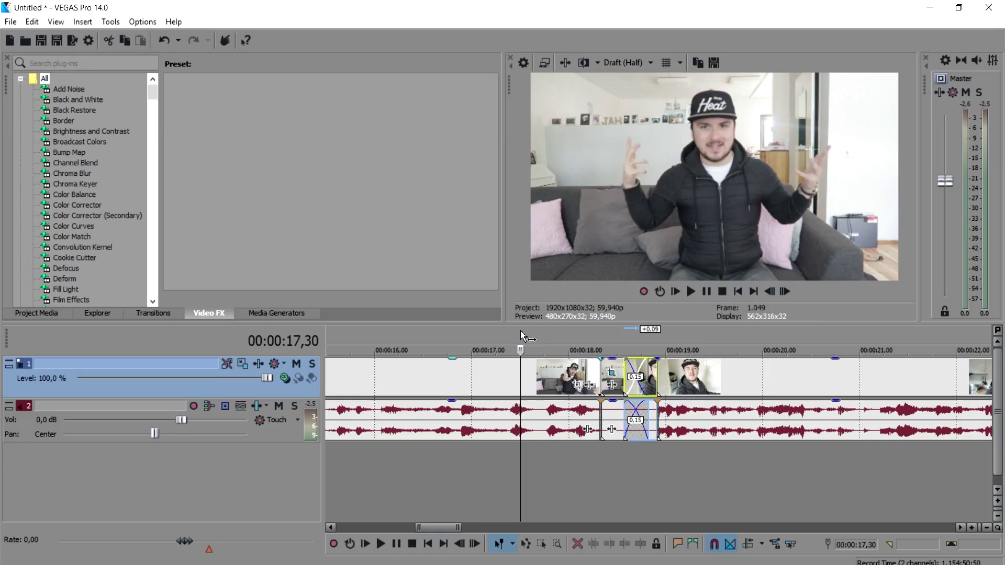
key(space)
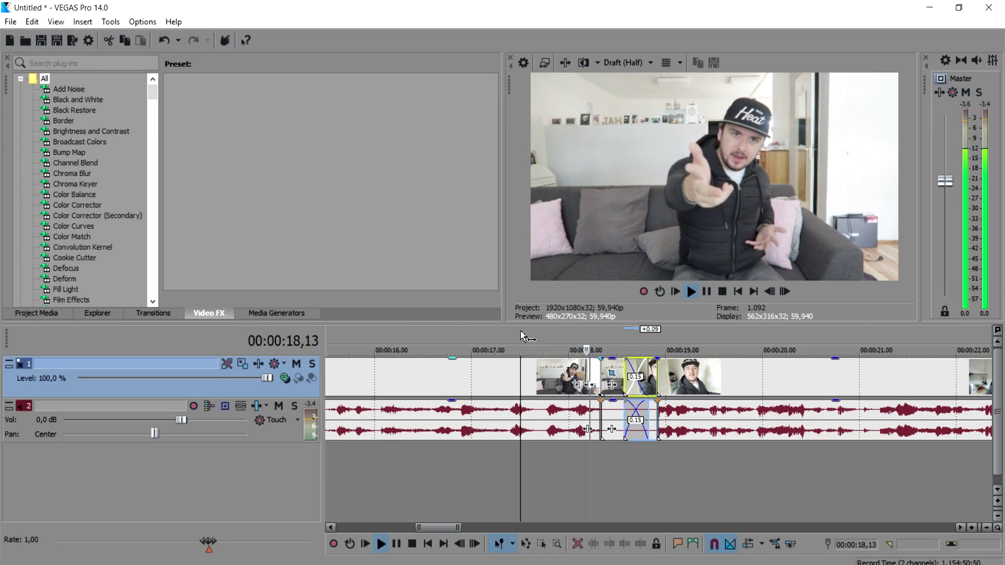
key(space)
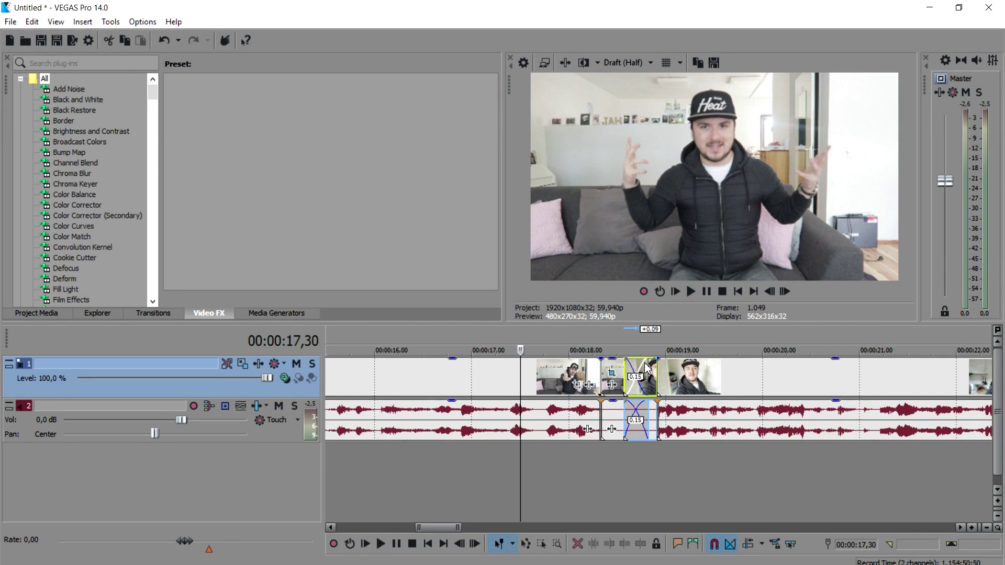
- Insert a new video track above the existing video track
scroll(584, 348, down, 5)
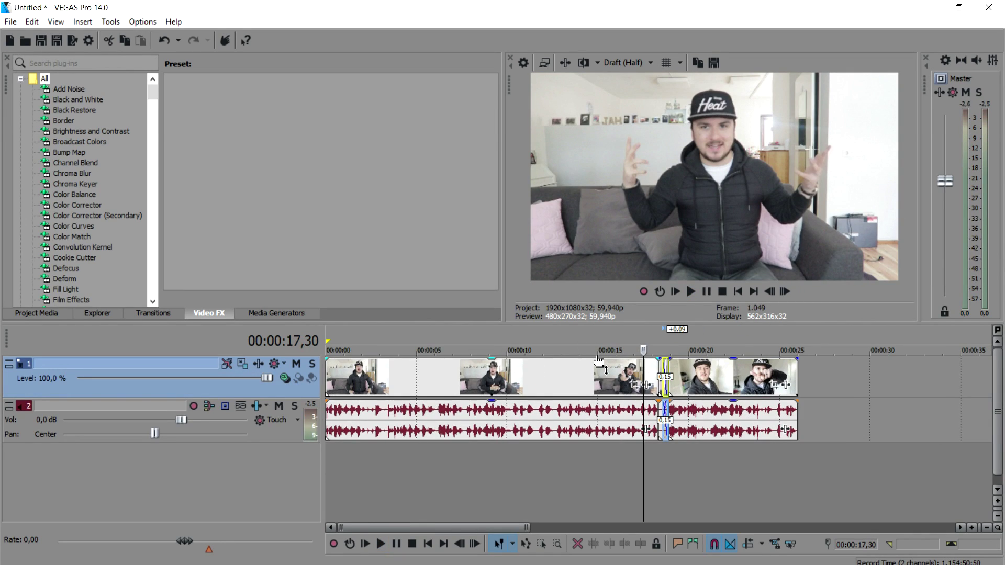
scroll(599, 362, up, 2)
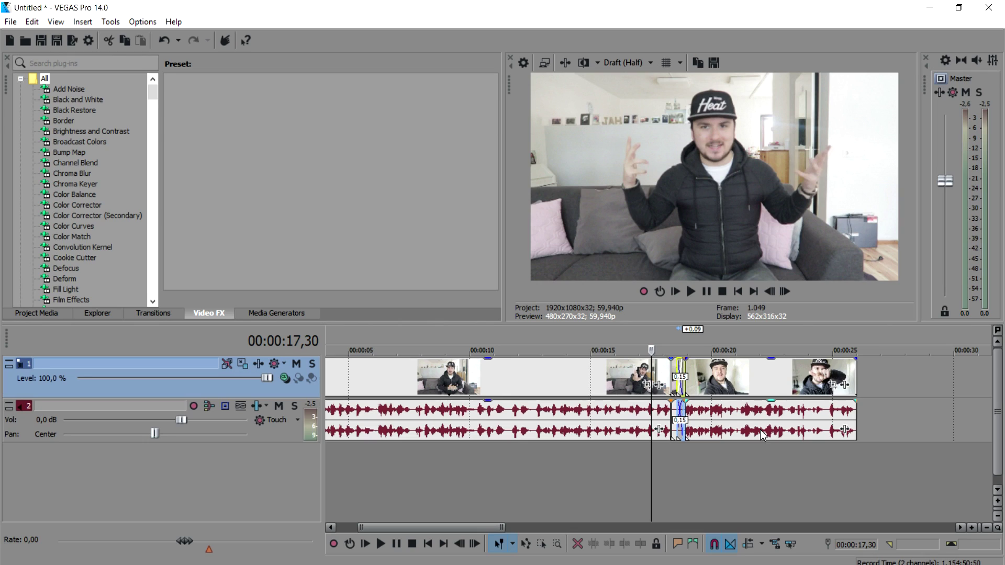
right_click(874, 373)
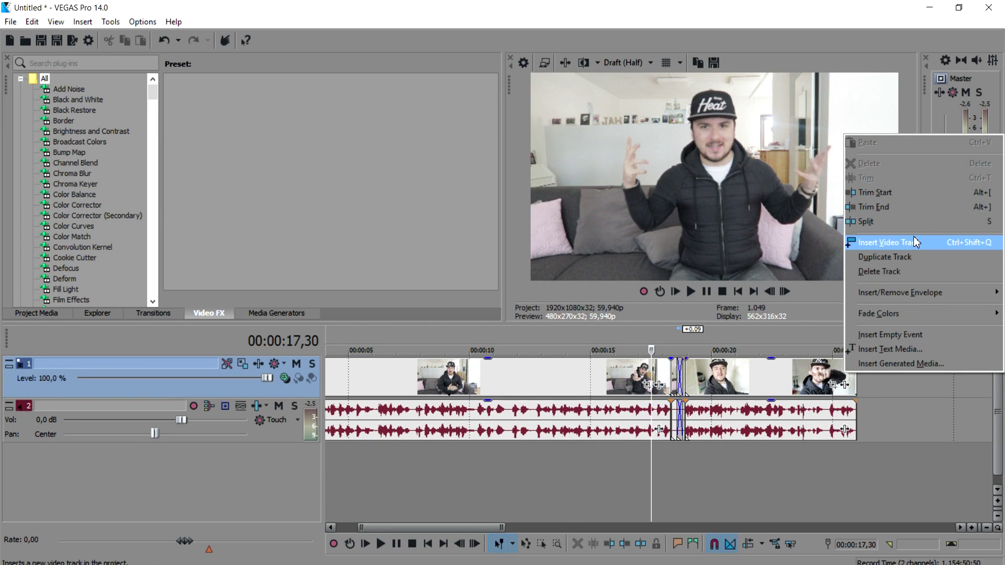
click(913, 238)
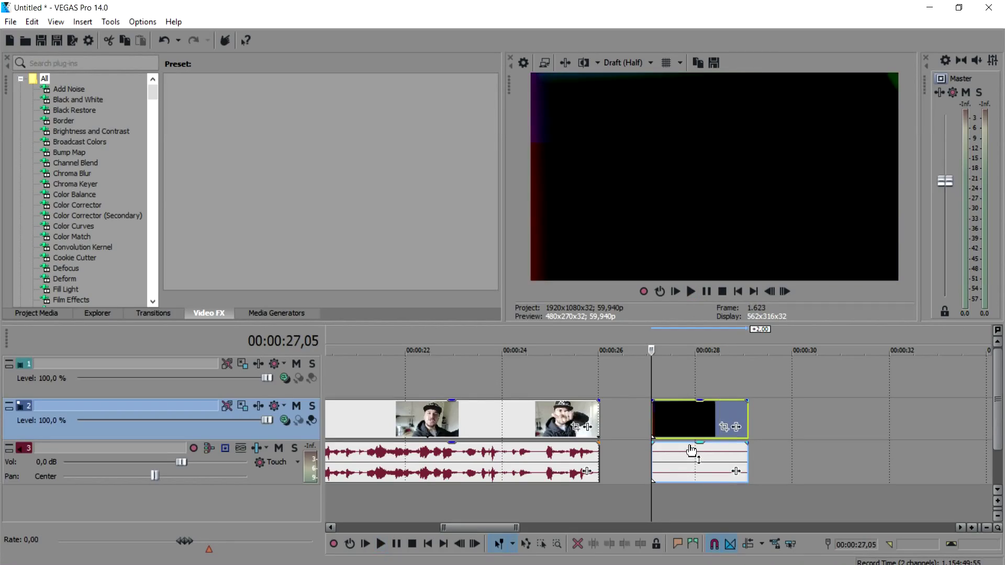
- Delete the glitch clip's audio and trim both ends of its video
click(687, 460)
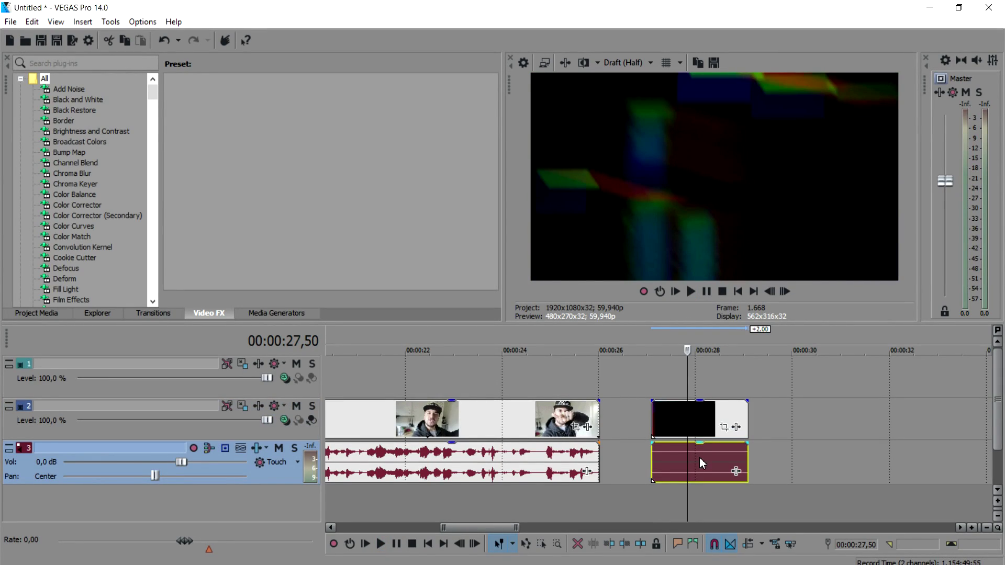
key(Delete)
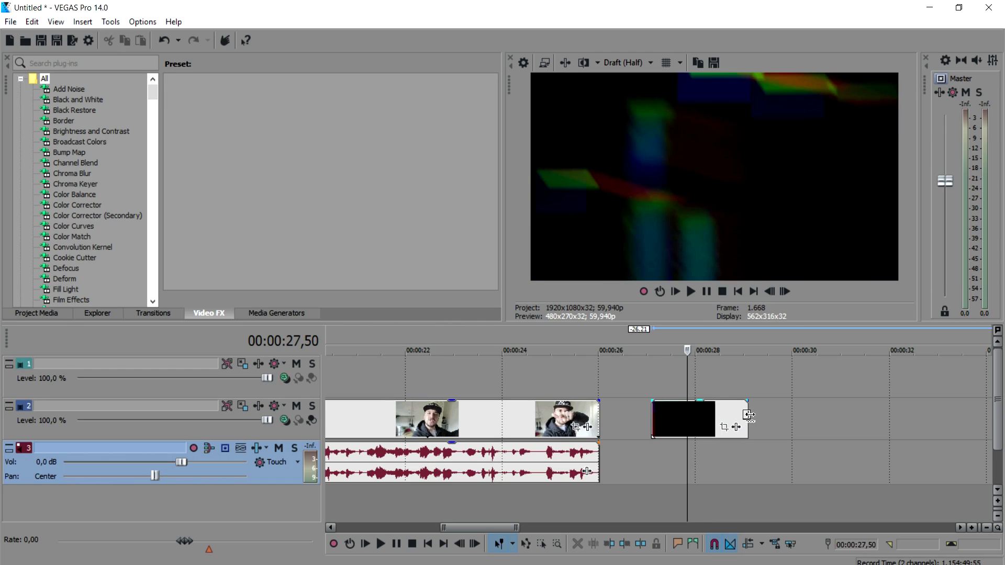
drag(747, 412, 717, 413)
drag(653, 413, 675, 408)
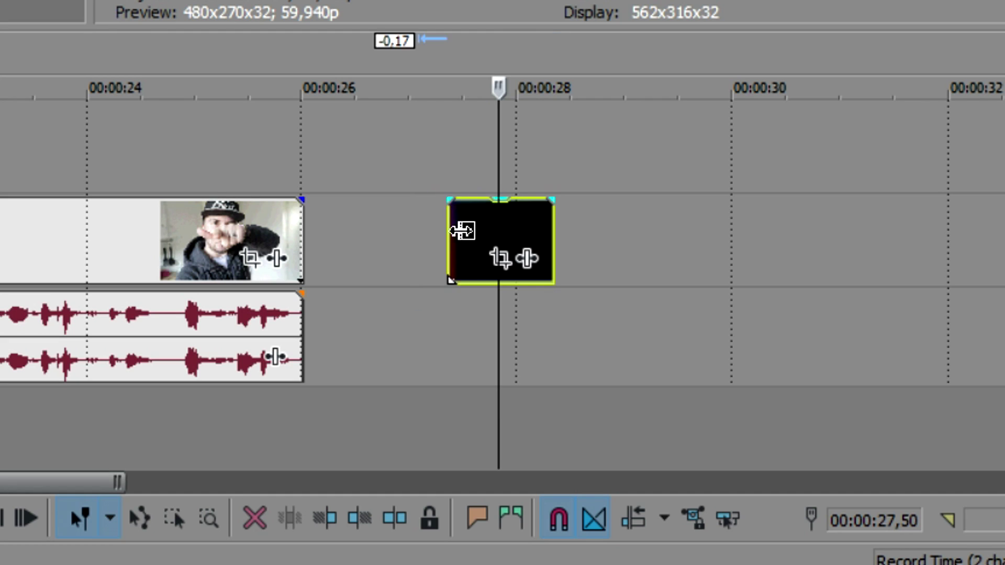
- Add a fade-in and a fade-out to the shortened glitch clip
drag(478, 215, 498, 213)
scroll(614, 233, up, 3)
drag(587, 211, 471, 236)
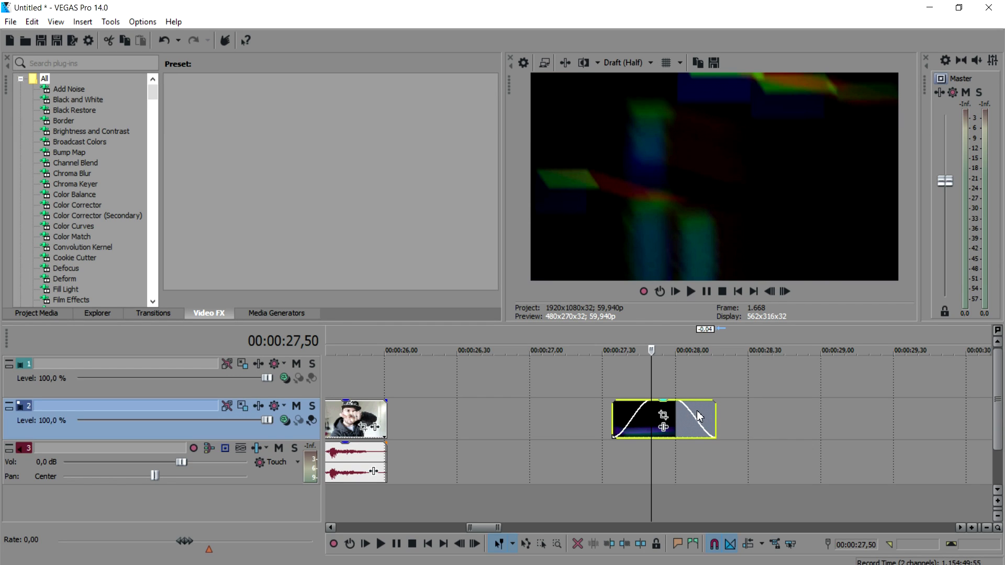
- Move the glitch clip onto the empty top video track so it covers the transition, starting at about 00:00:18,20
drag(699, 416, 726, 380)
scroll(597, 376, down, 10)
scroll(460, 366, up, 4)
scroll(726, 381, up, 4)
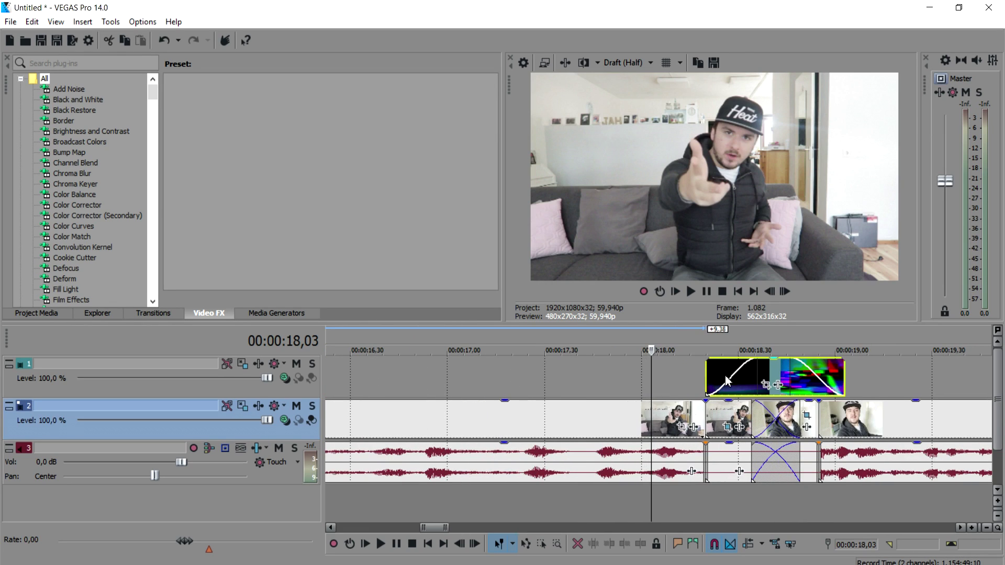
- Play back the transition with the glitch clip on top and place the cursor at 00:00:18,40 within it
click(722, 346)
scroll(726, 347, up, 2)
key(space)
key(space)
click(754, 372)
scroll(755, 372, down, 2)
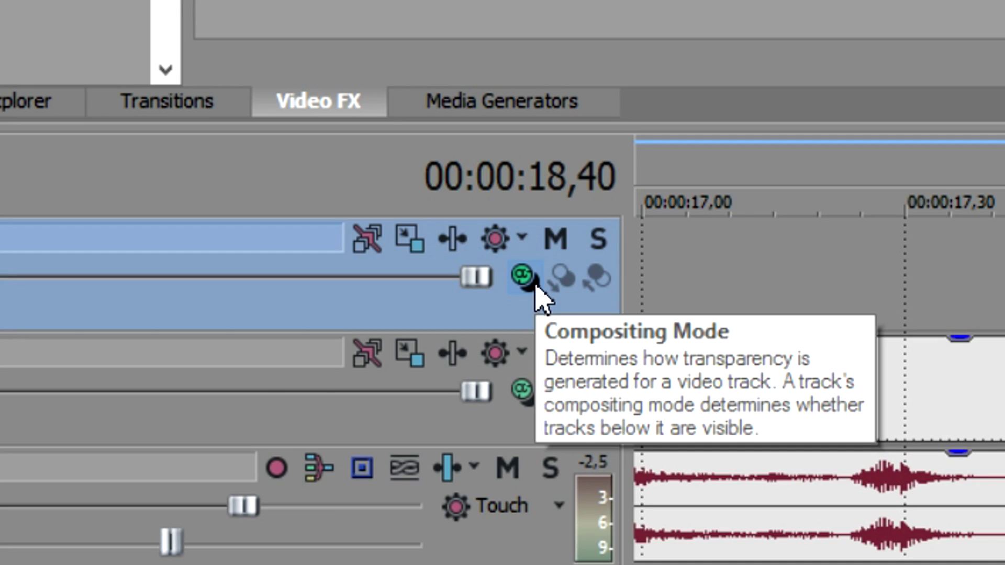
- Set the glitch track's compositing mode to Screen and play back the footage from about 00:00:17,50
click(535, 285)
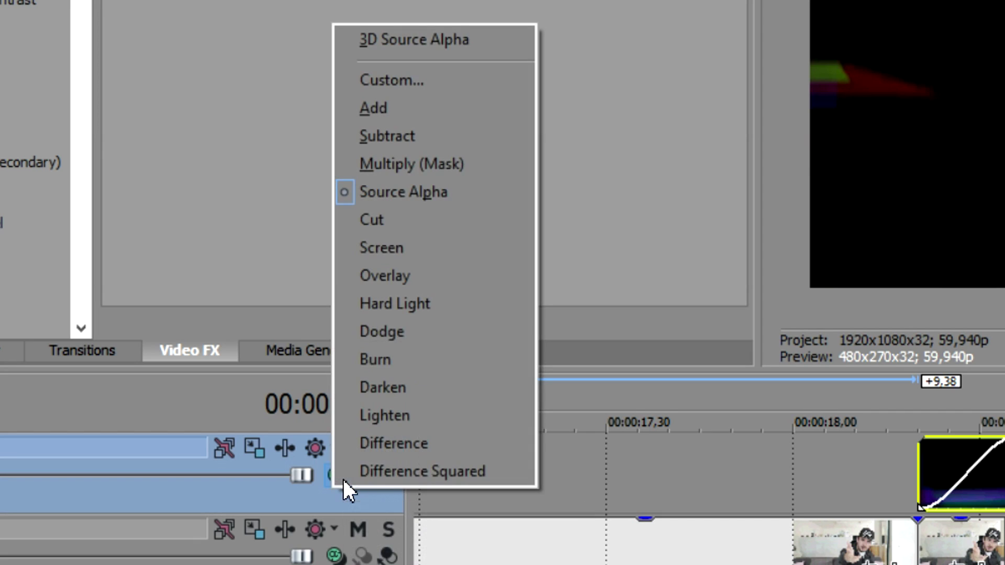
click(438, 235)
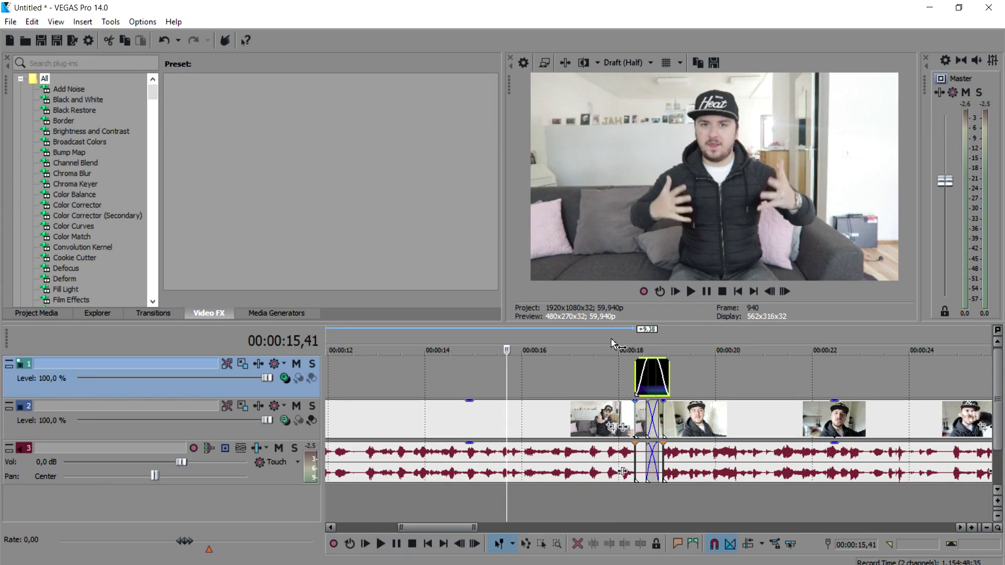
click(610, 340)
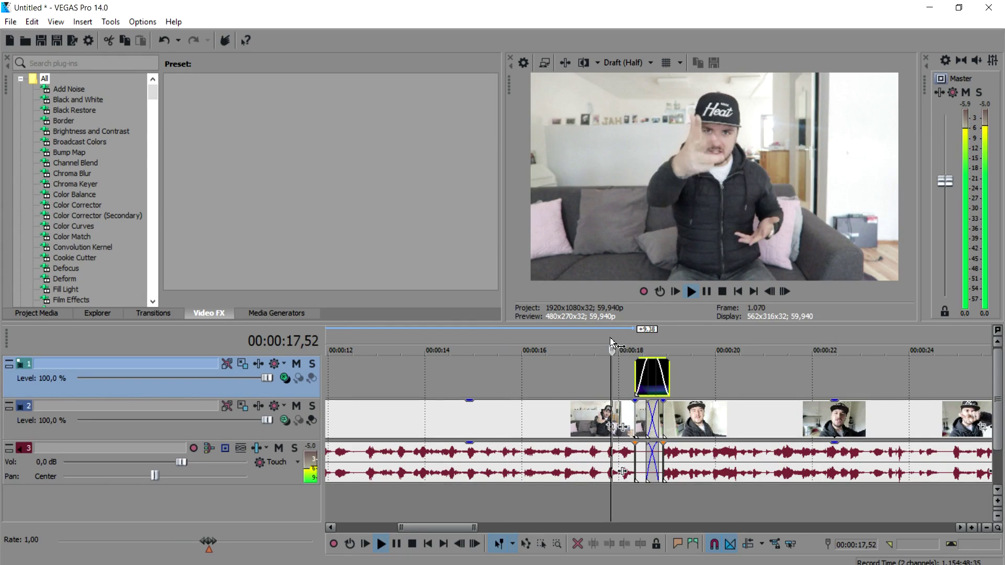
key(space)
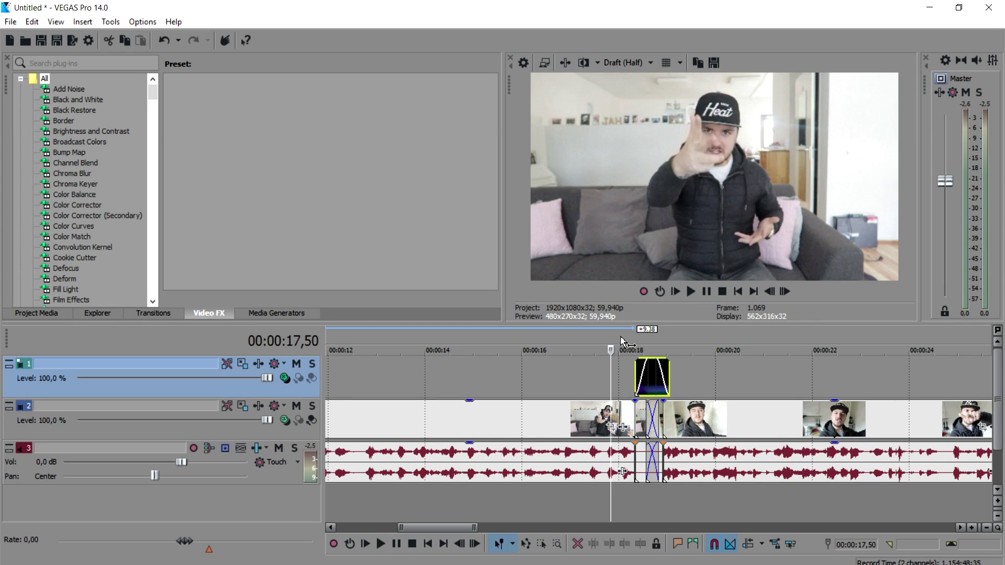
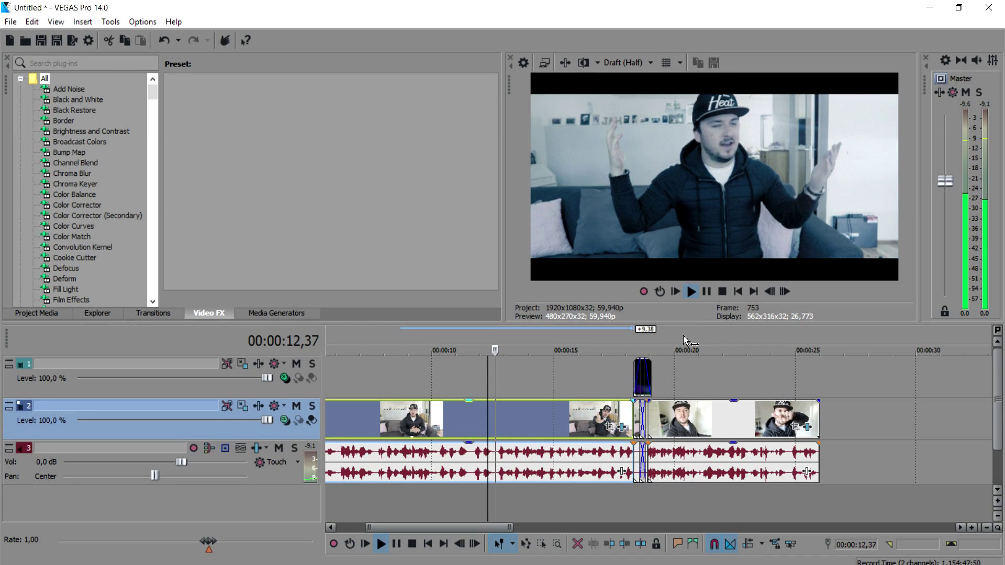
- Play back the color-graded first clip up to the transition
scroll(807, 364, down, 2)
scroll(813, 364, up, 1)
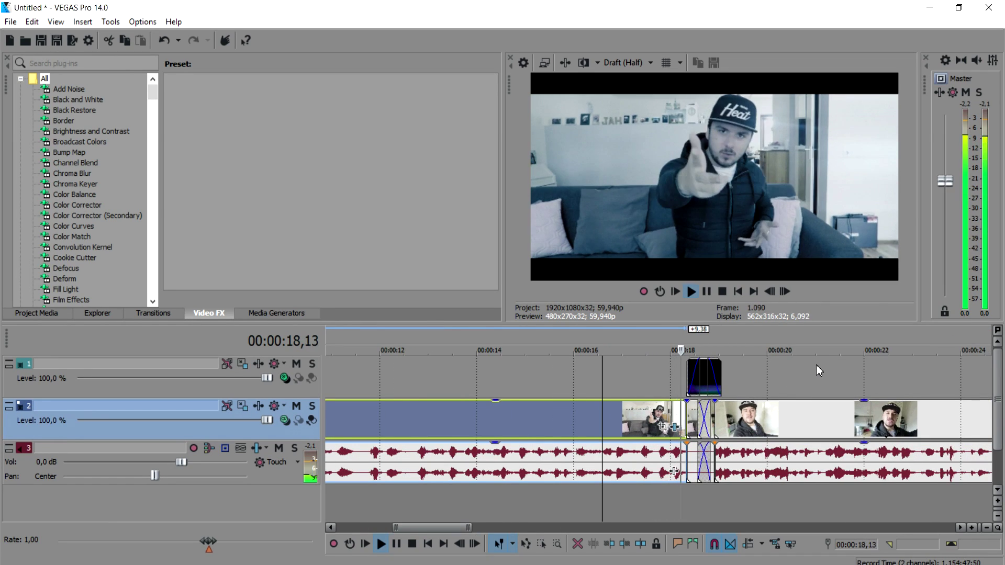
key(space)
- Apply the "1 Turqoise GLARE W/Letterbox" filter package to the outgoing split piece of the transition
click(698, 419)
scroll(652, 419, up, 3)
click(640, 429)
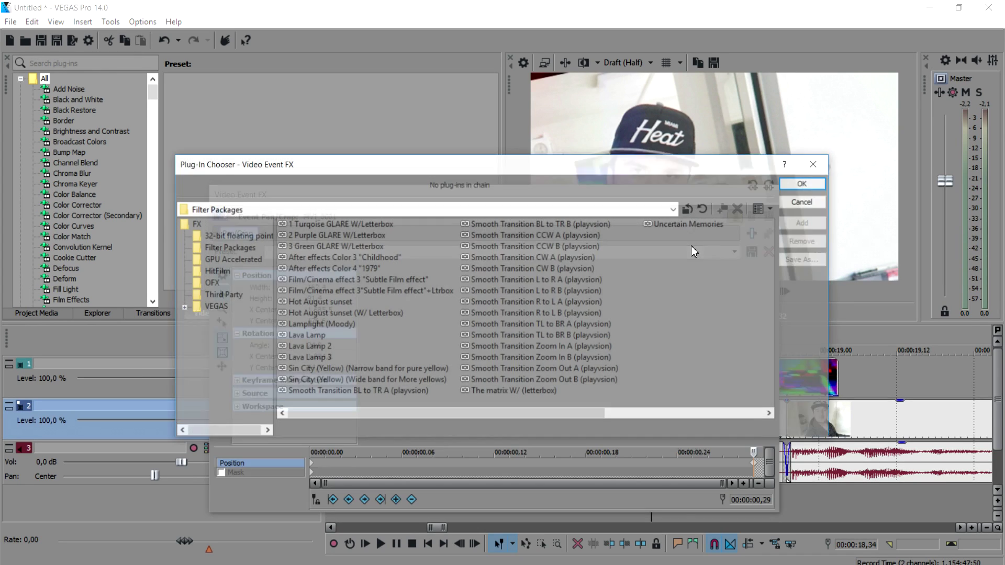
click(365, 224)
click(806, 222)
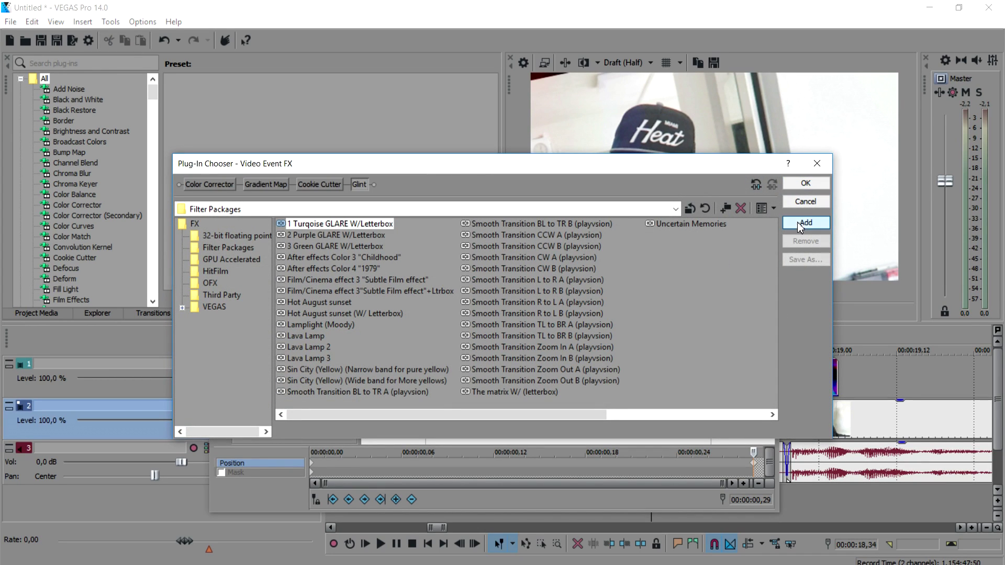
click(804, 185)
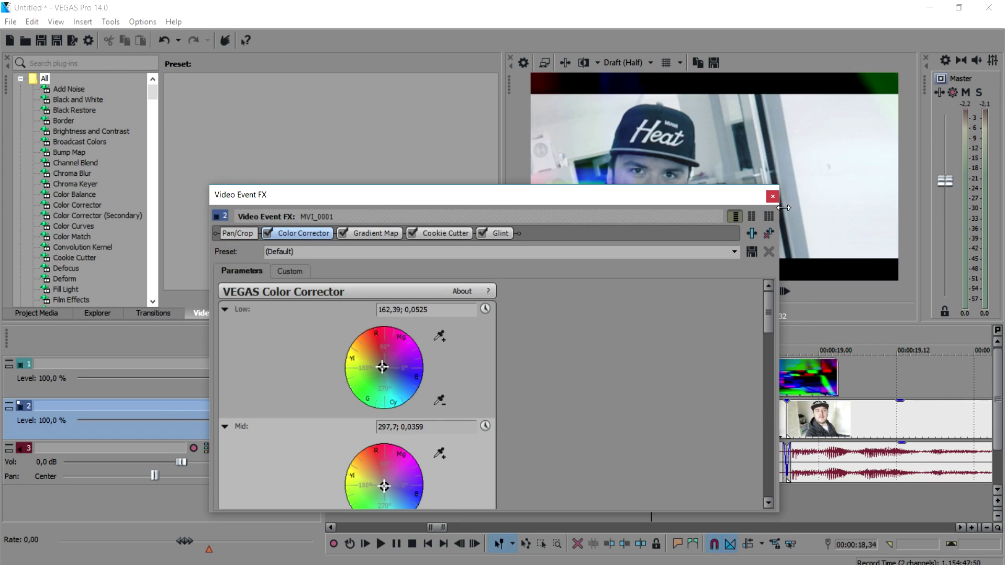
click(771, 198)
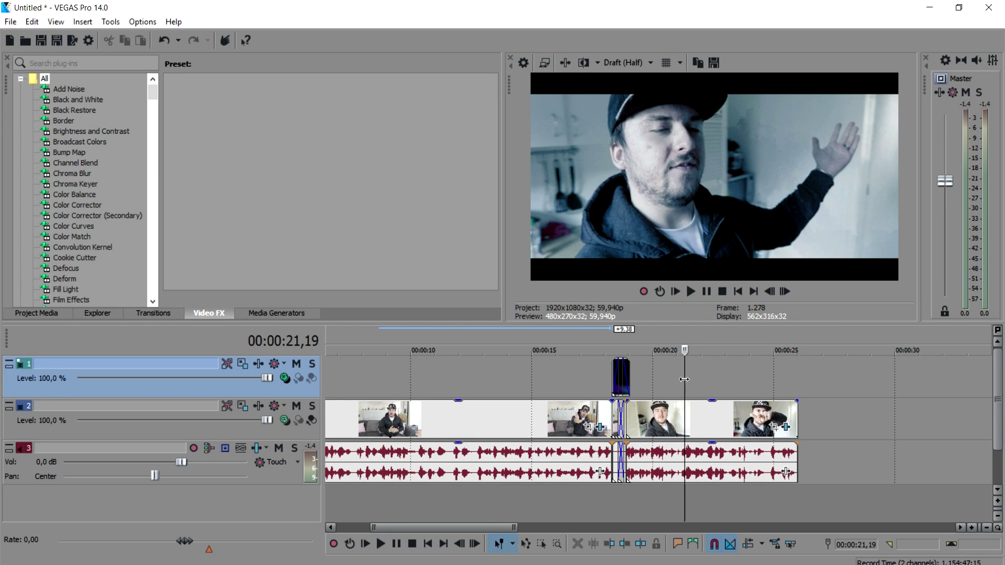
- Play back the transition from 00:00:18,20 to check for pieces without the color grading
click(595, 338)
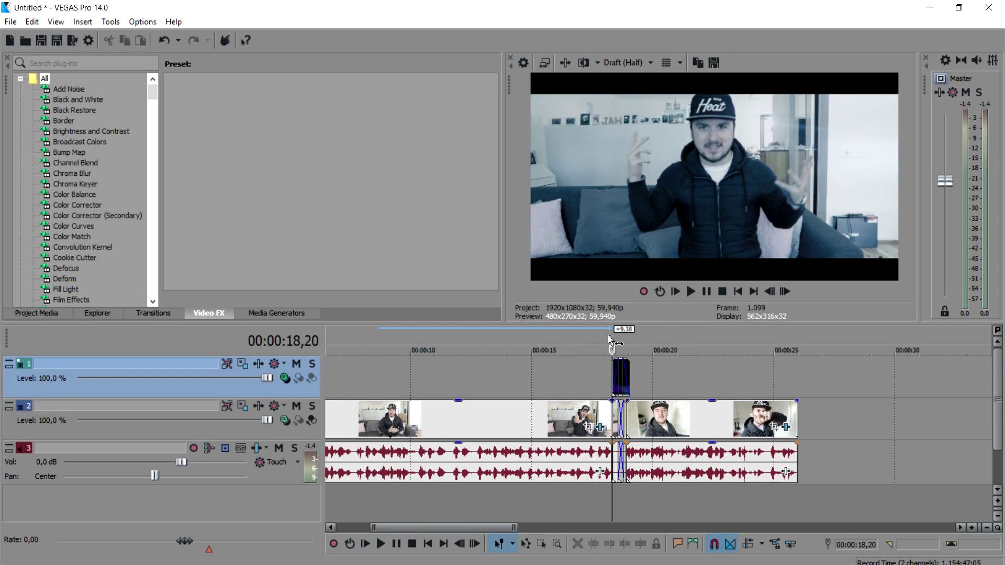
scroll(639, 344, up, 5)
key(space)
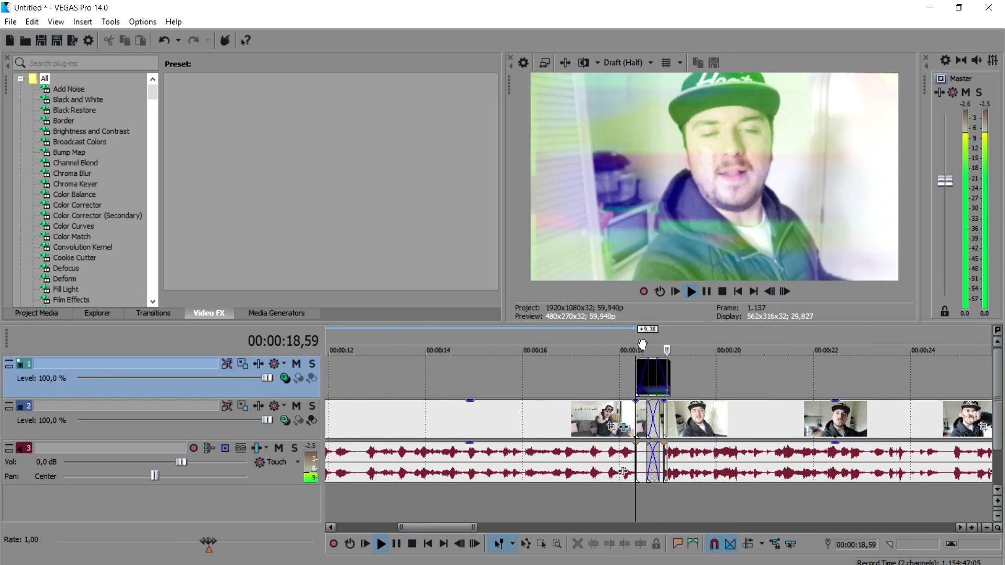
key(space)
scroll(693, 378, up, 4)
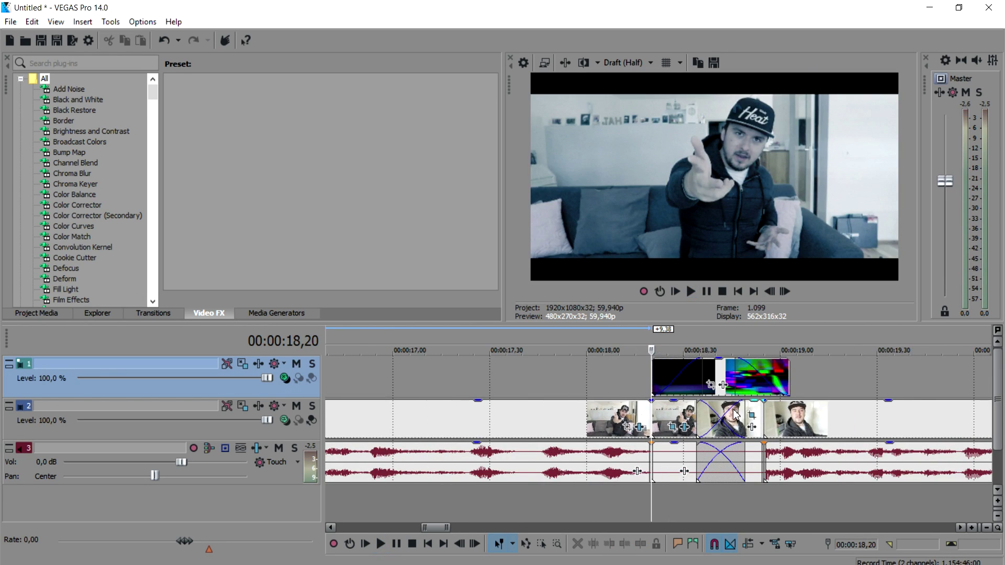
- Apply the "1 Turqoise GLARE W/Letterbox" filter package to the incoming split piece of the transition
click(754, 427)
click(337, 236)
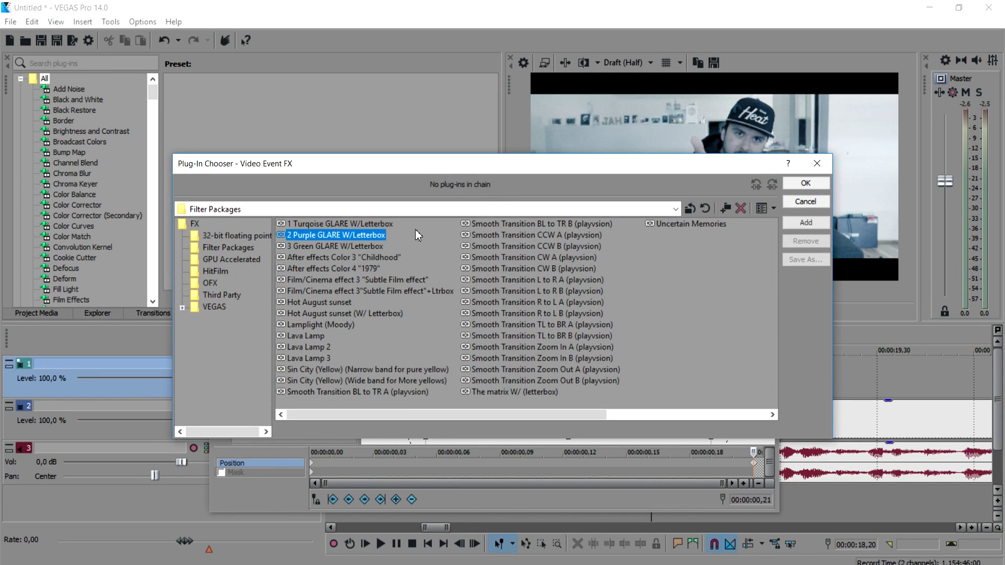
click(328, 224)
click(806, 224)
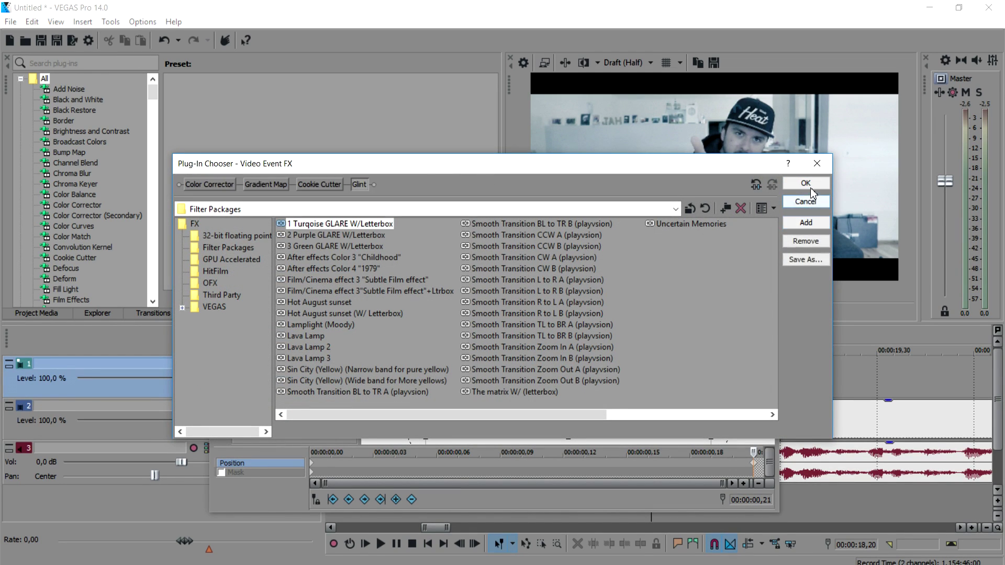
click(809, 184)
click(772, 196)
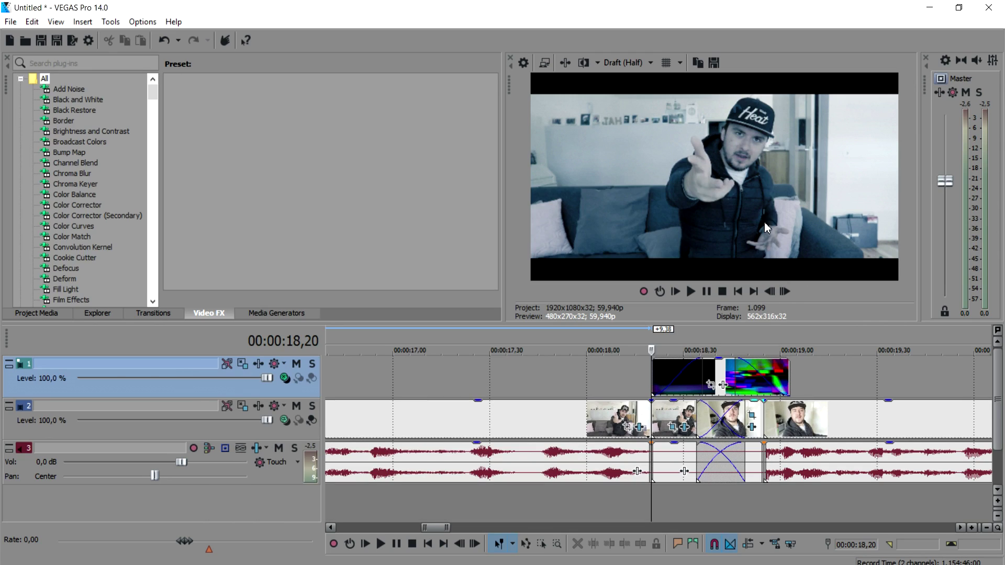
- Play back the fully graded transition from 00:00:18,31 into the second clip
click(686, 421)
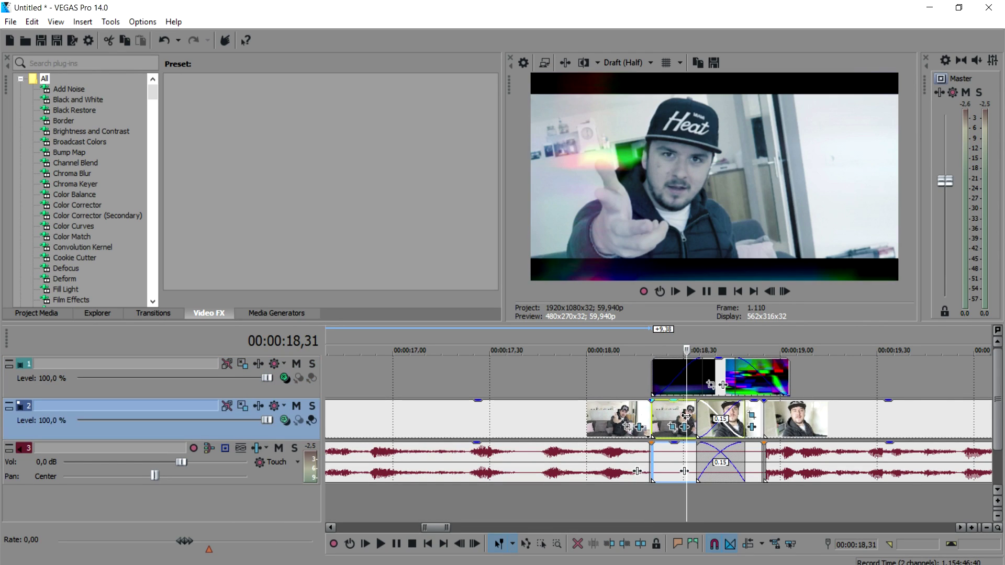
scroll(688, 420, down, 2)
scroll(688, 420, down, 2)
key(space)
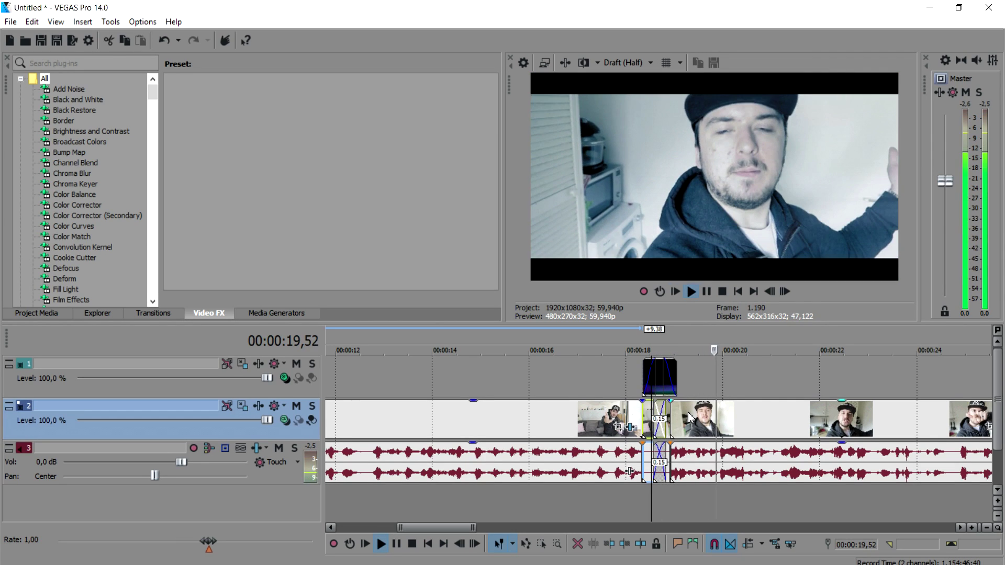
key(space)
- Inspect the second clip's graded frames at 00:00:22,02 and 00:00:24,05
scroll(691, 417, down, 3)
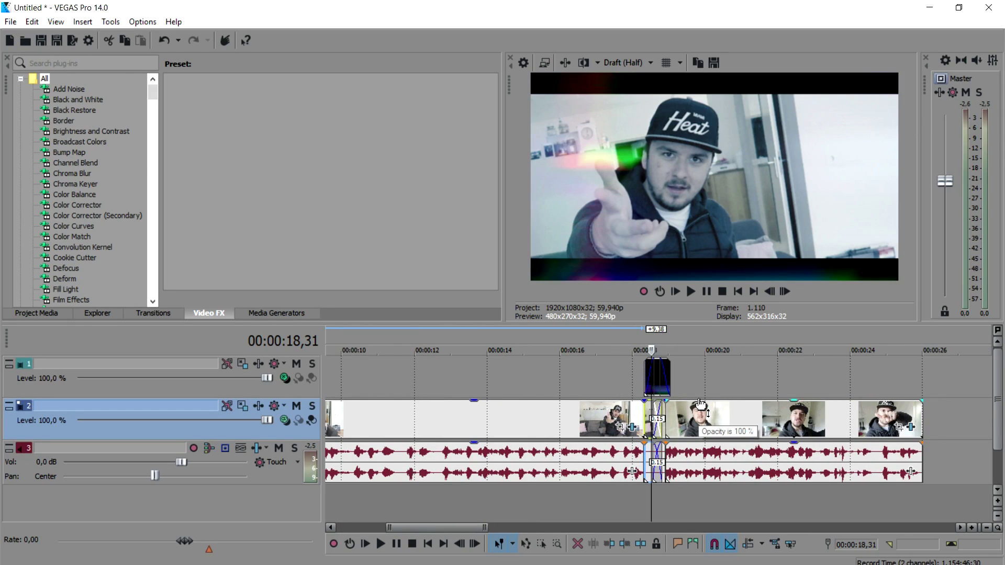
scroll(711, 400, down, 3)
click(714, 388)
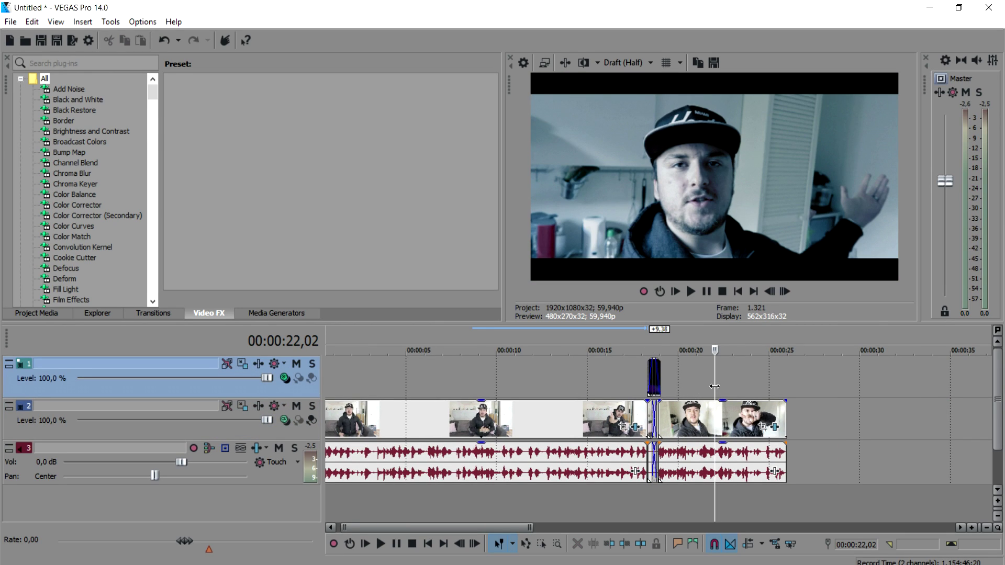
click(751, 369)
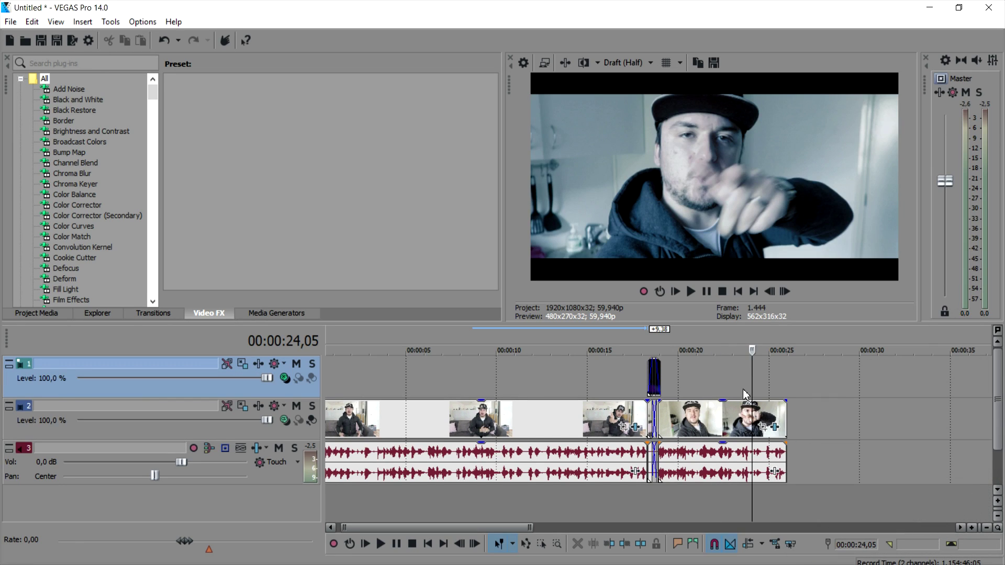
scroll(745, 393, up, 3)
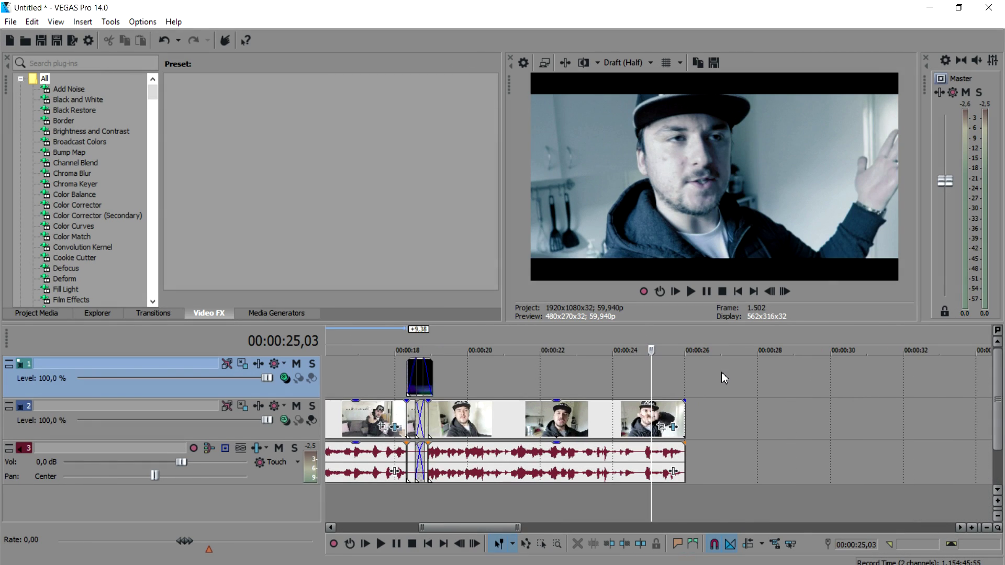